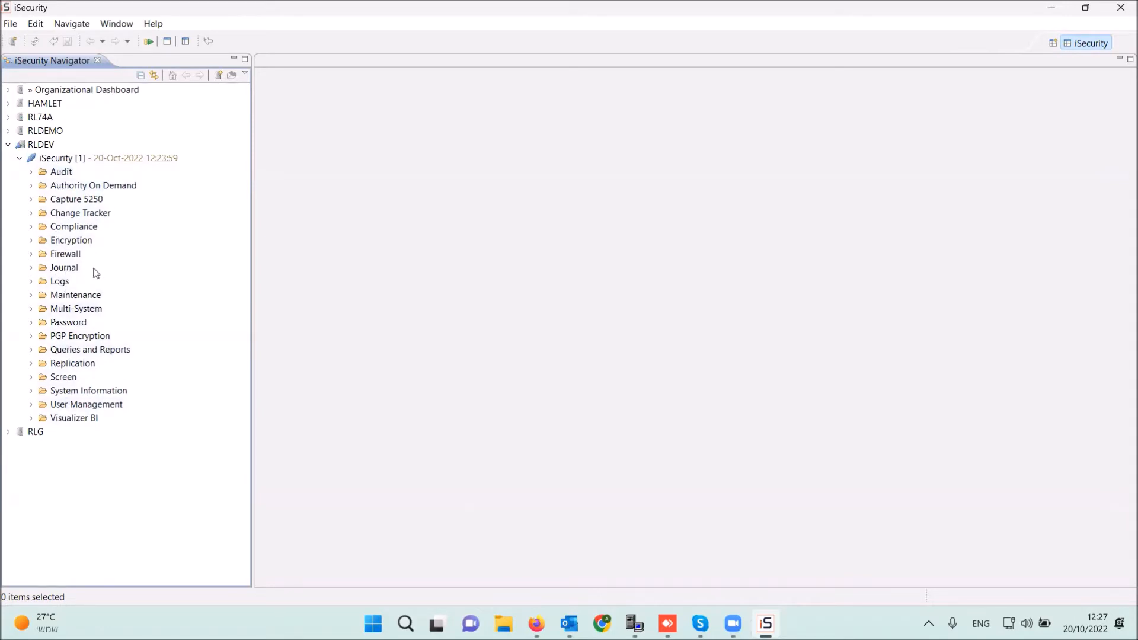
- Expand and collapse the Visualizer BI and Logs folders in the navigator
left_click(31, 418)
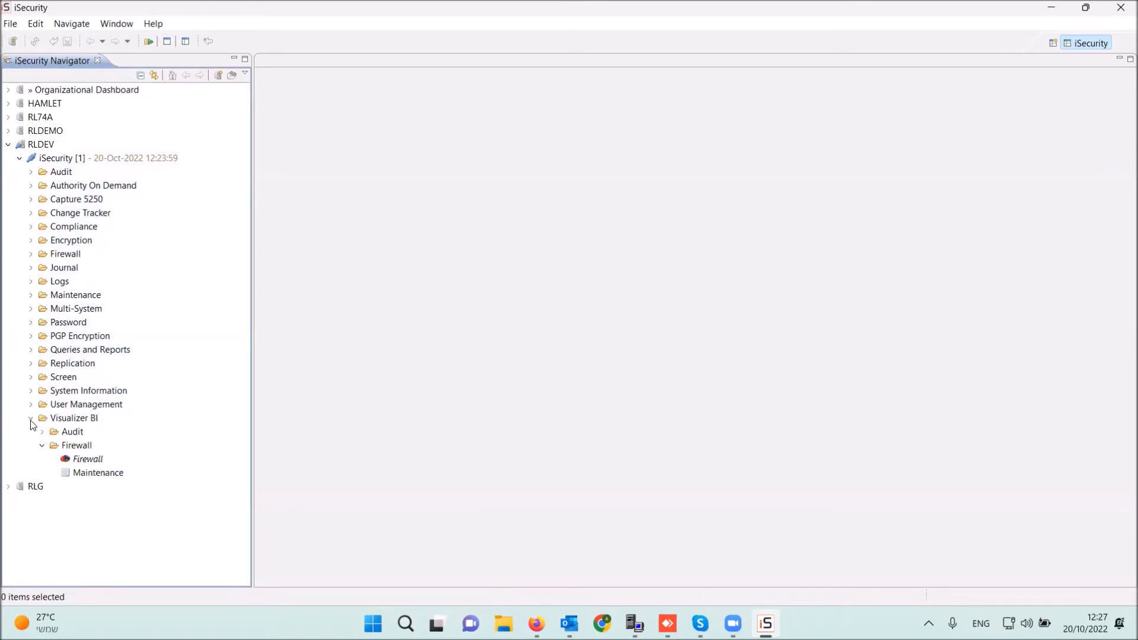
left_click(31, 418)
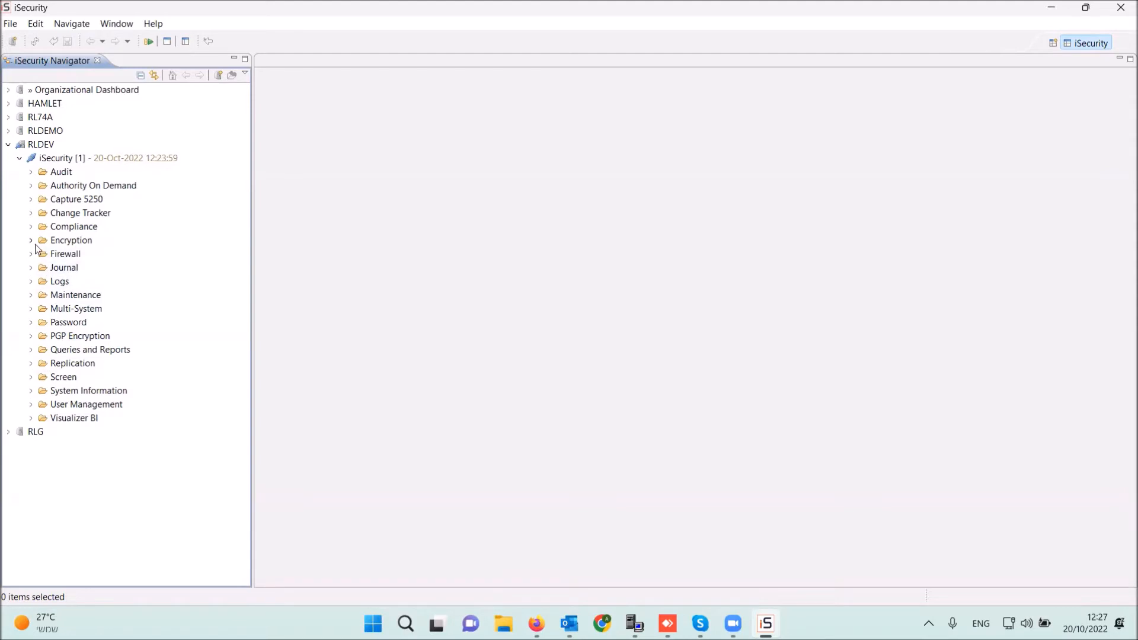
left_click(31, 282)
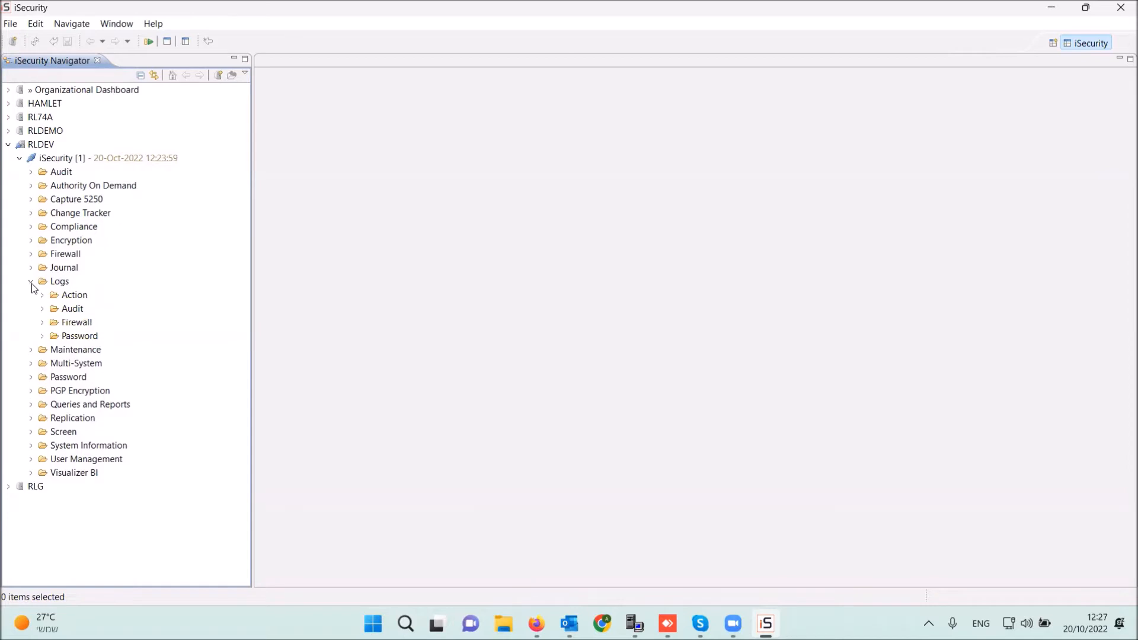
left_click(30, 282)
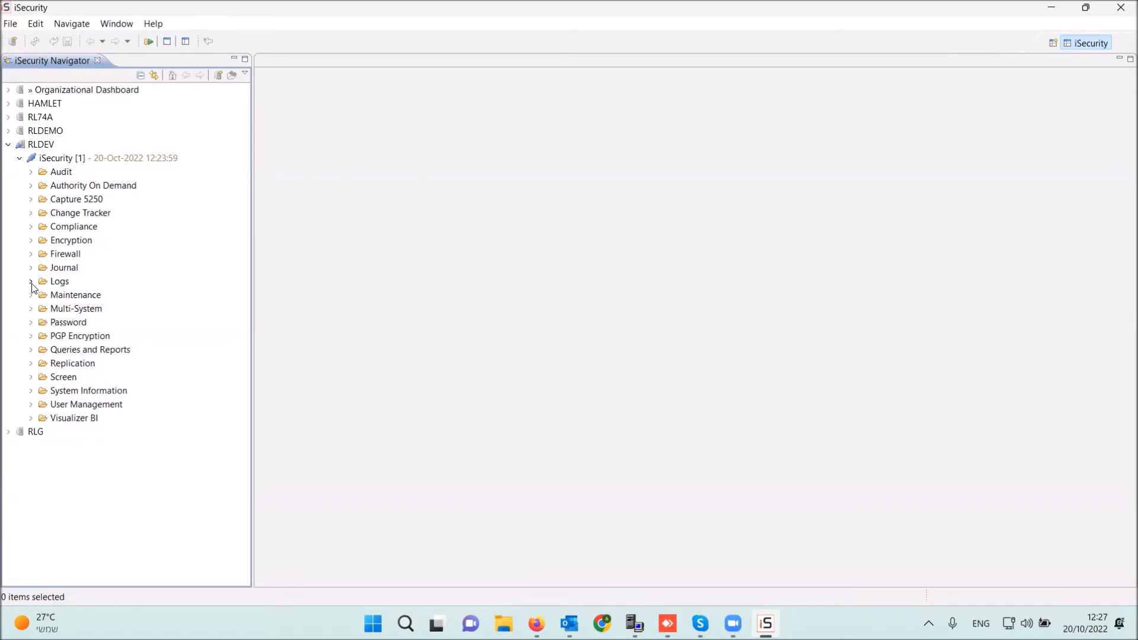
- Open the 297-query Audit Queries list under Queries and Reports, then bring up the 5250 session
left_click(30, 351)
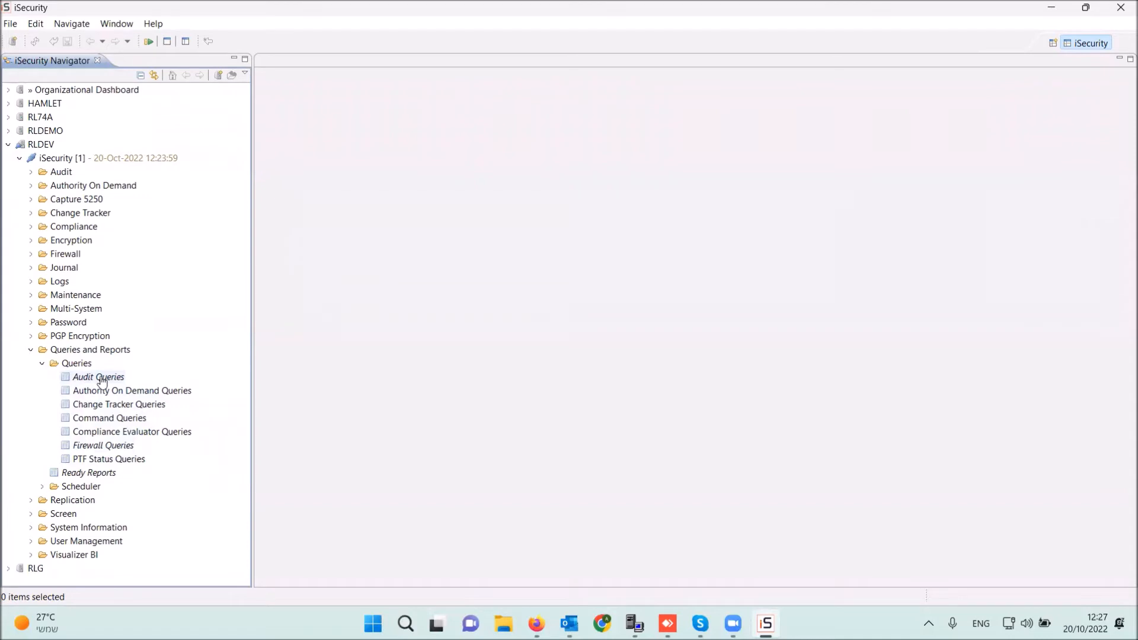
left_click(31, 350)
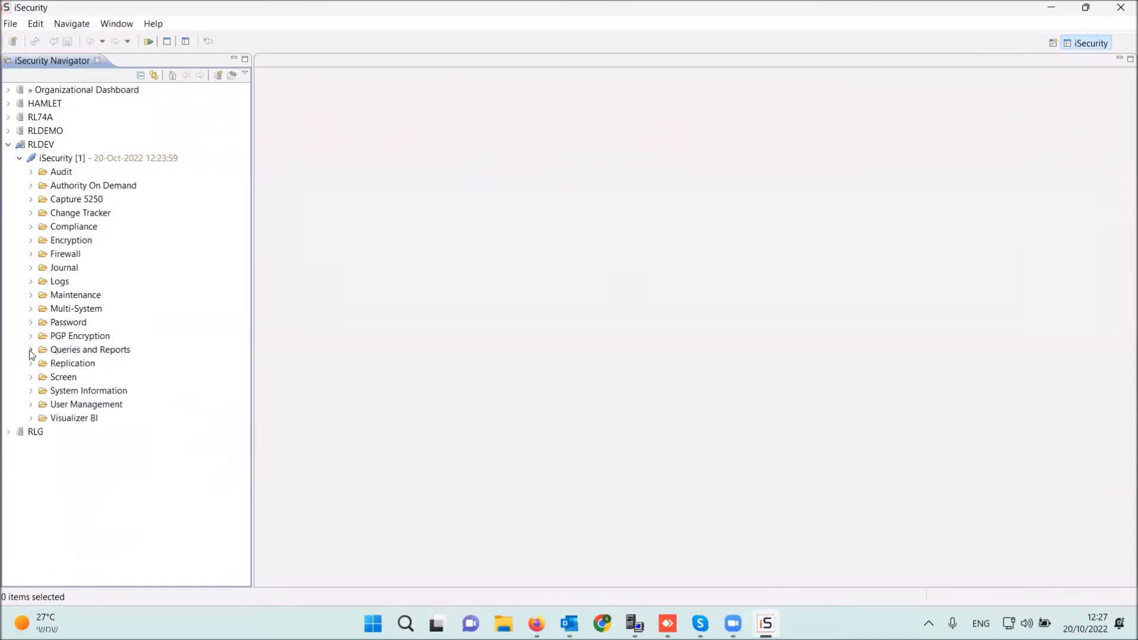
left_click(32, 351)
left_click(31, 350)
left_click(31, 350)
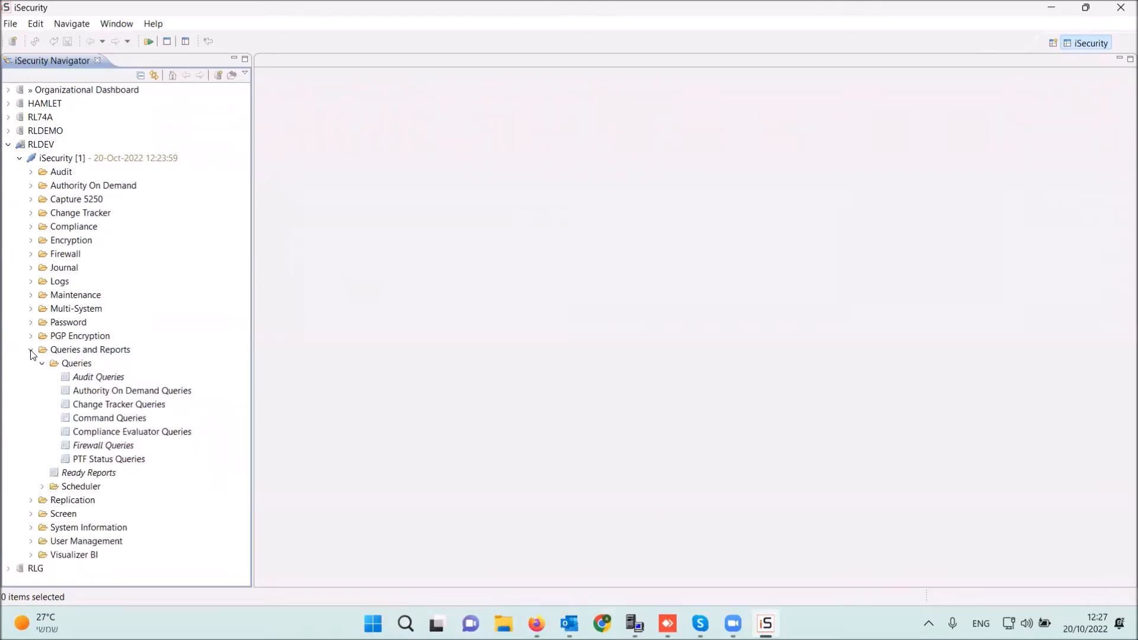
left_click(31, 349)
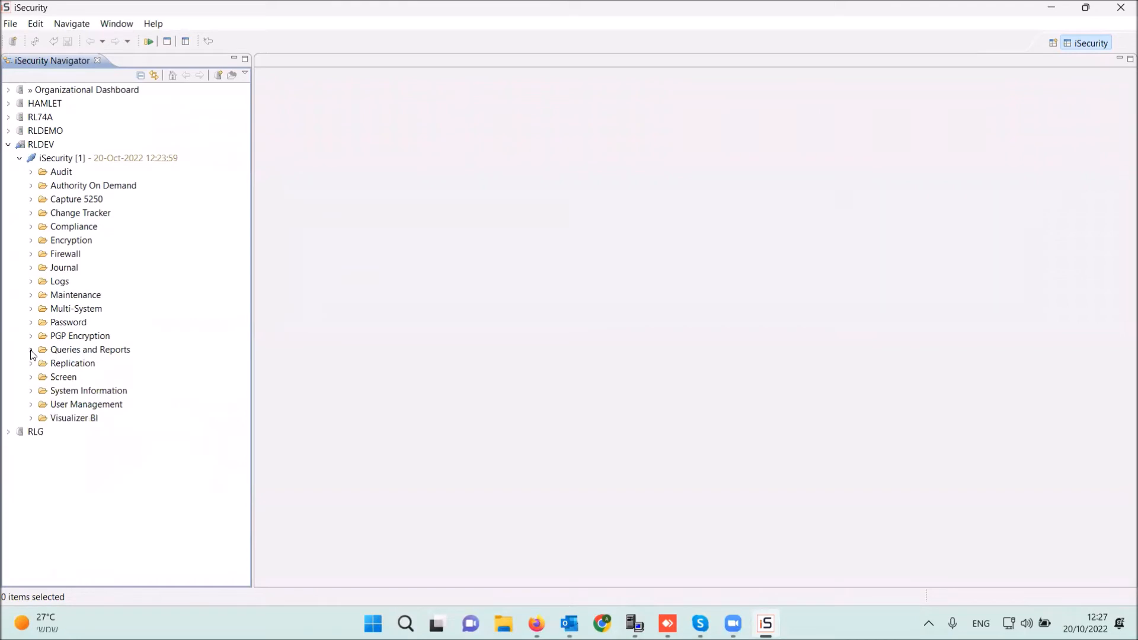
left_click(31, 349)
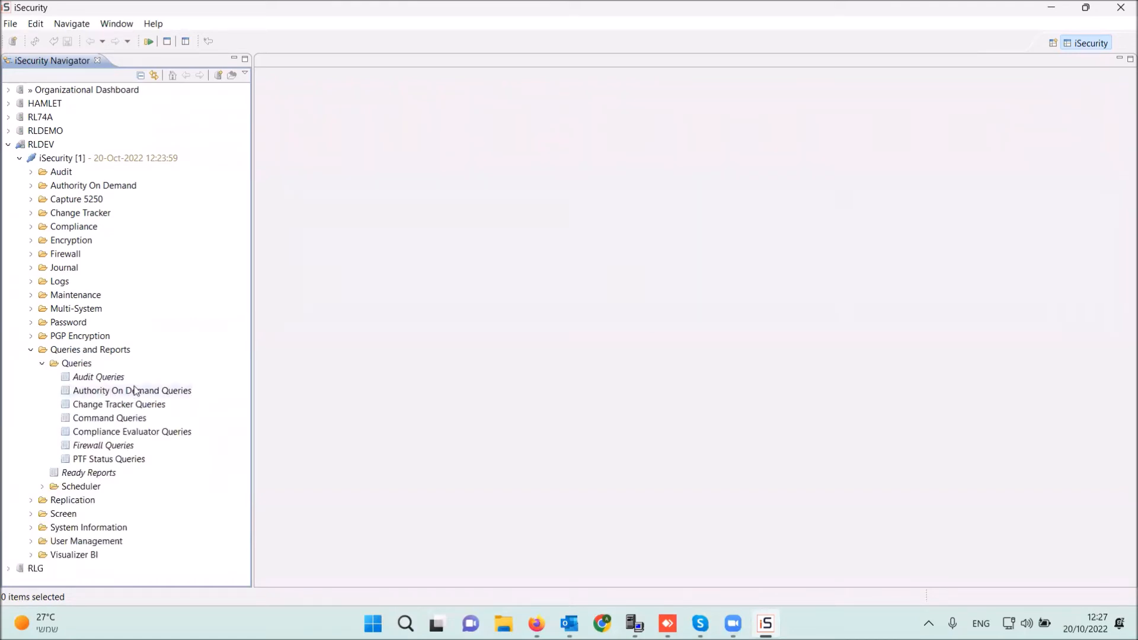
double_click(112, 378)
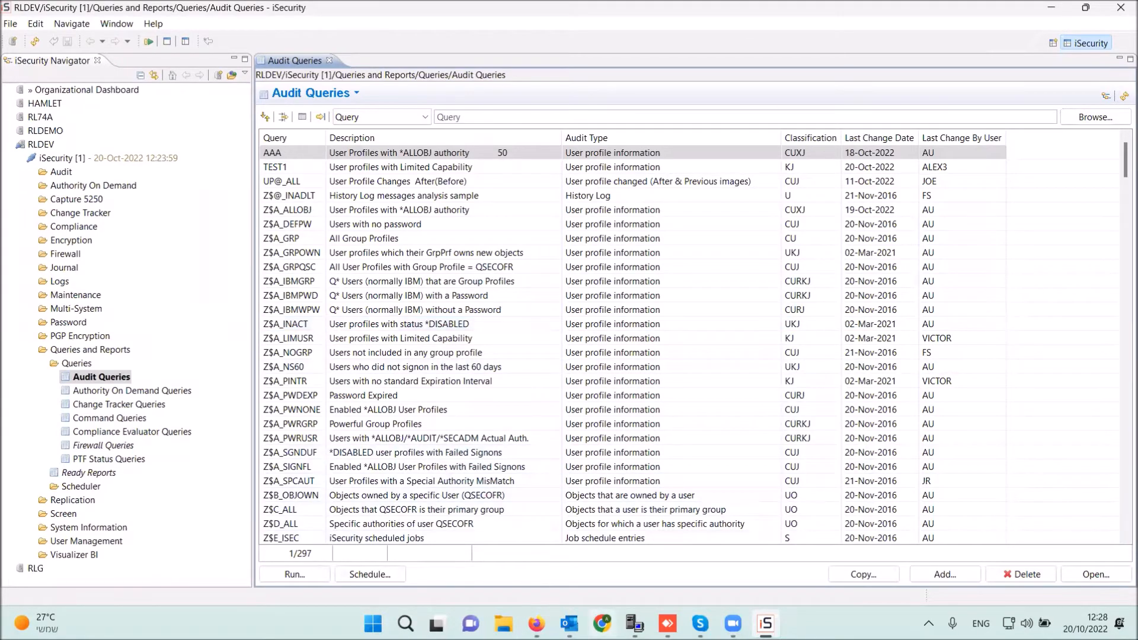
left_click(635, 623)
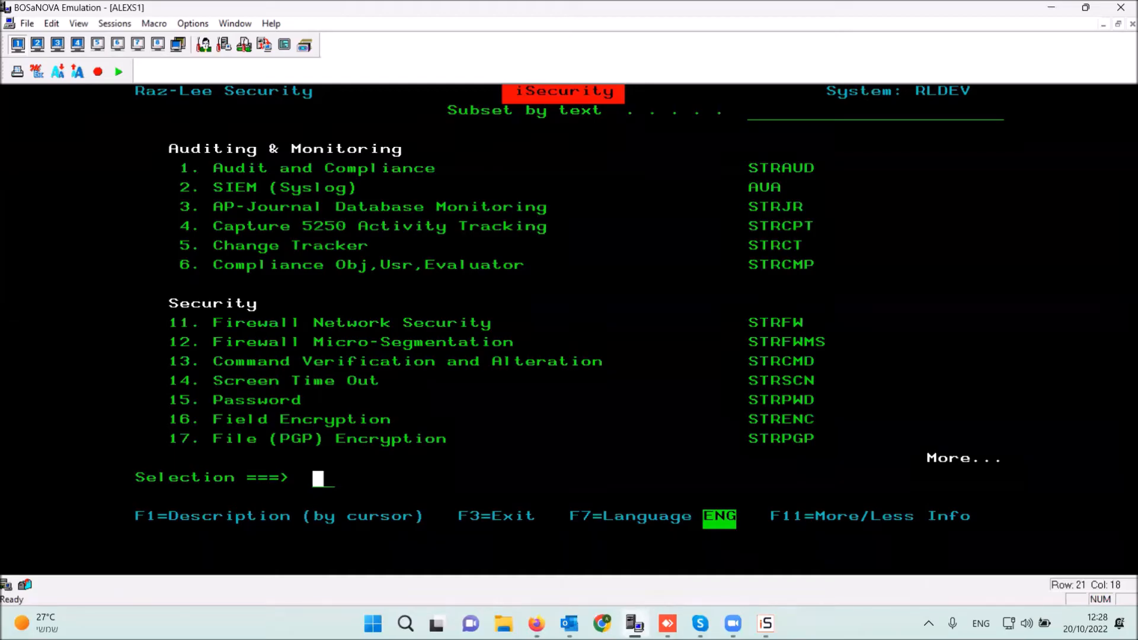
- Enter option 11, then run STRAUD after correcting the mistyped STRFAUD to reach the Audit menu
type("11")
key("Return")
type("strfaud")
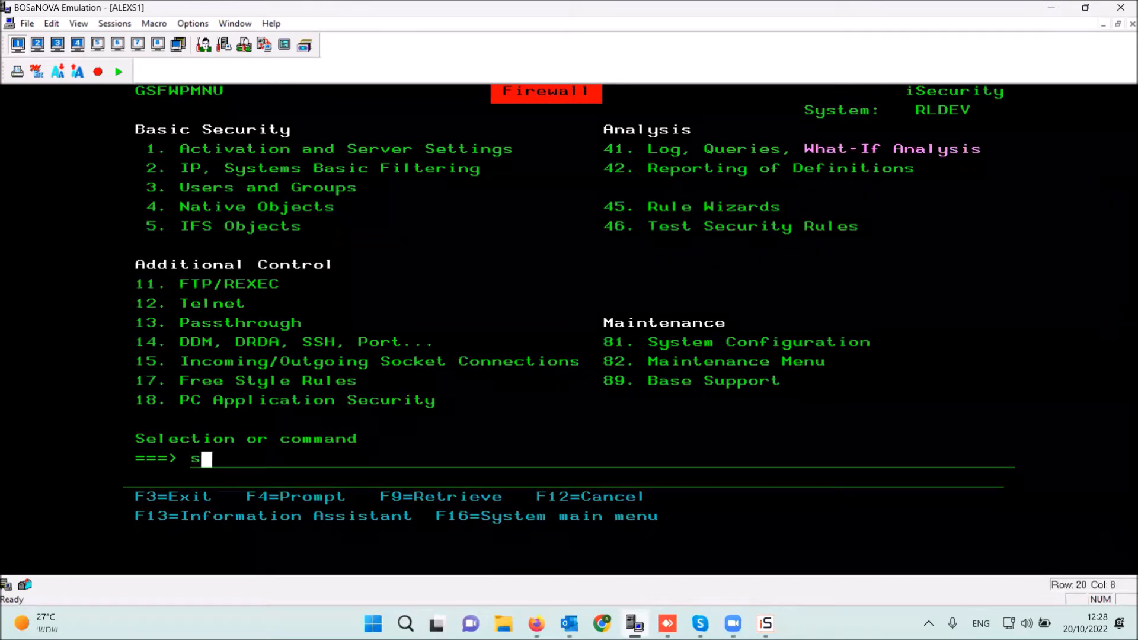
key("Return")
key("Right")
key("Right")
key("Right")
key("Right")
key("Right")
key("Right")
key("Right")
key("Right")
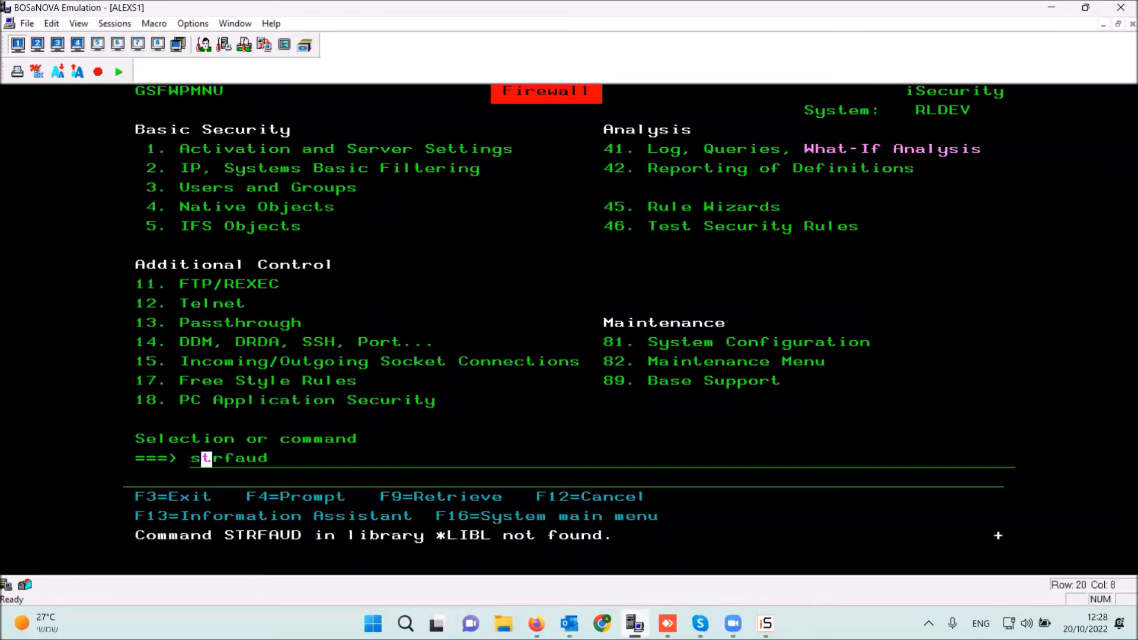
key("Home")
key("Right")
key("Right")
key("Right")
key("Delete")
key("Return")
- Choose option 41, then option 1 to list the Audit queries
type("41")
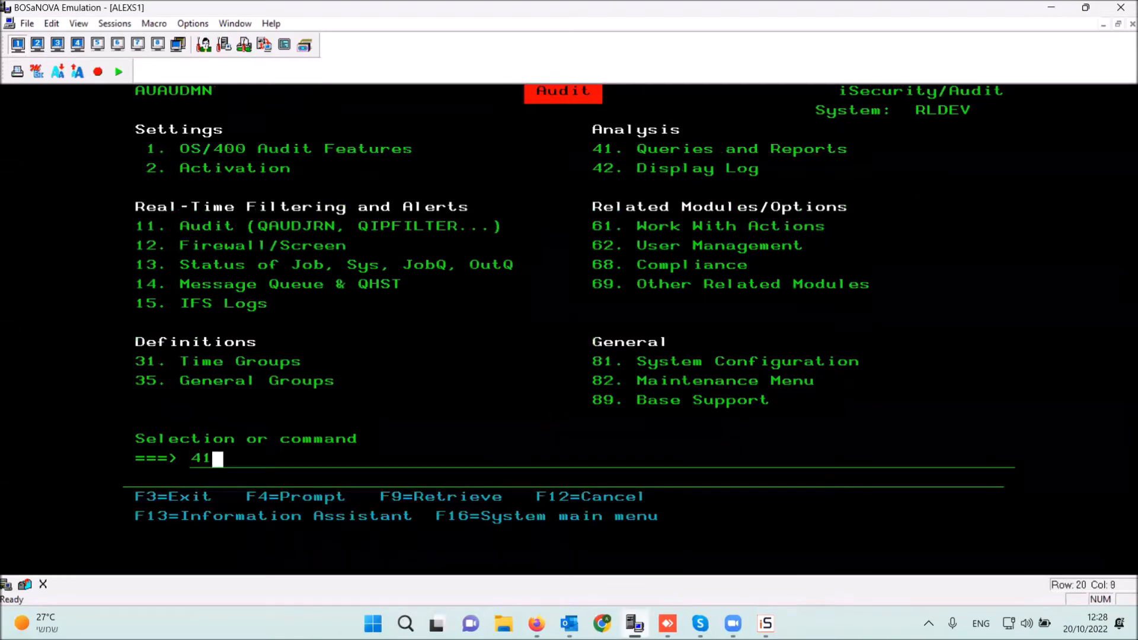
key("Return")
type("1")
key("Return")
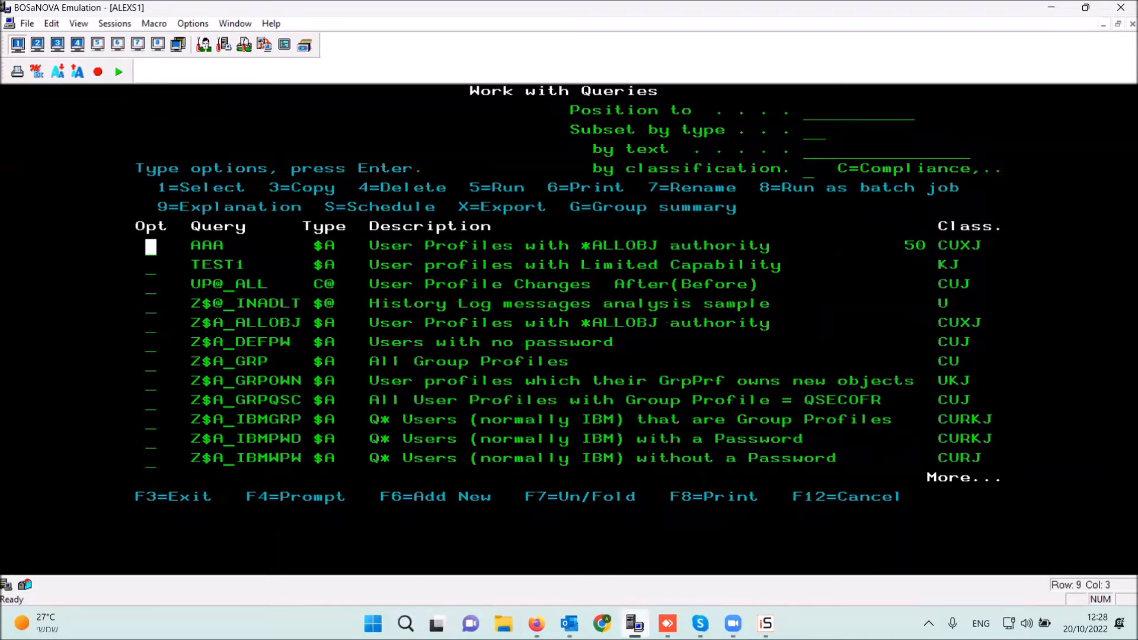
- Open TEST1, review Filter and Initial Object Selection, and untick Limit device sessions in Output Fields
left_click(765, 623)
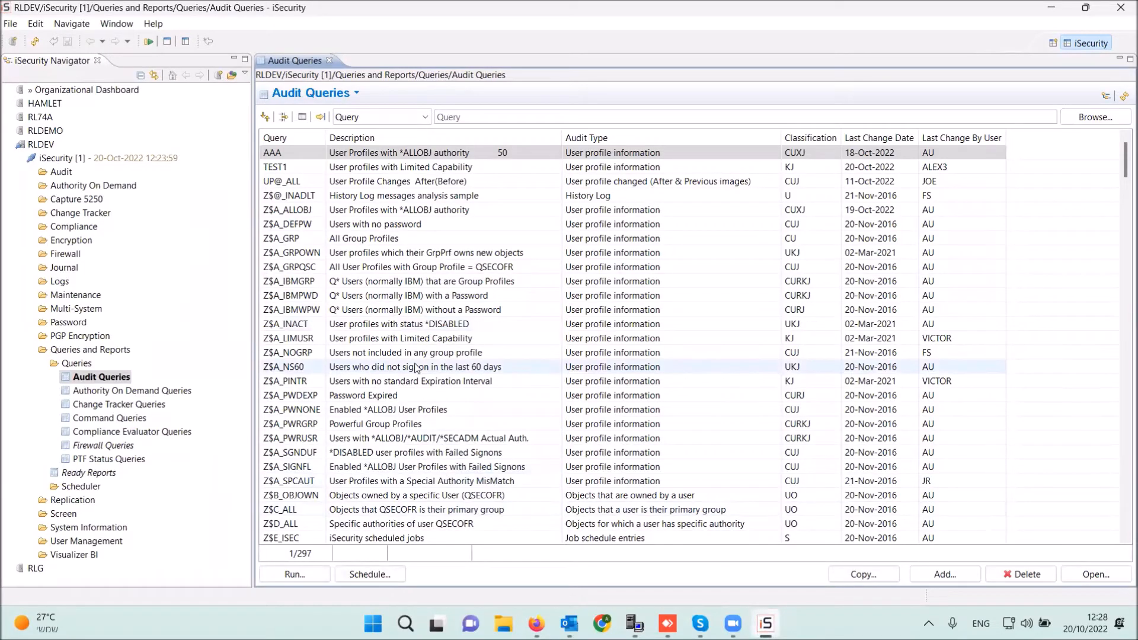
left_click(387, 168)
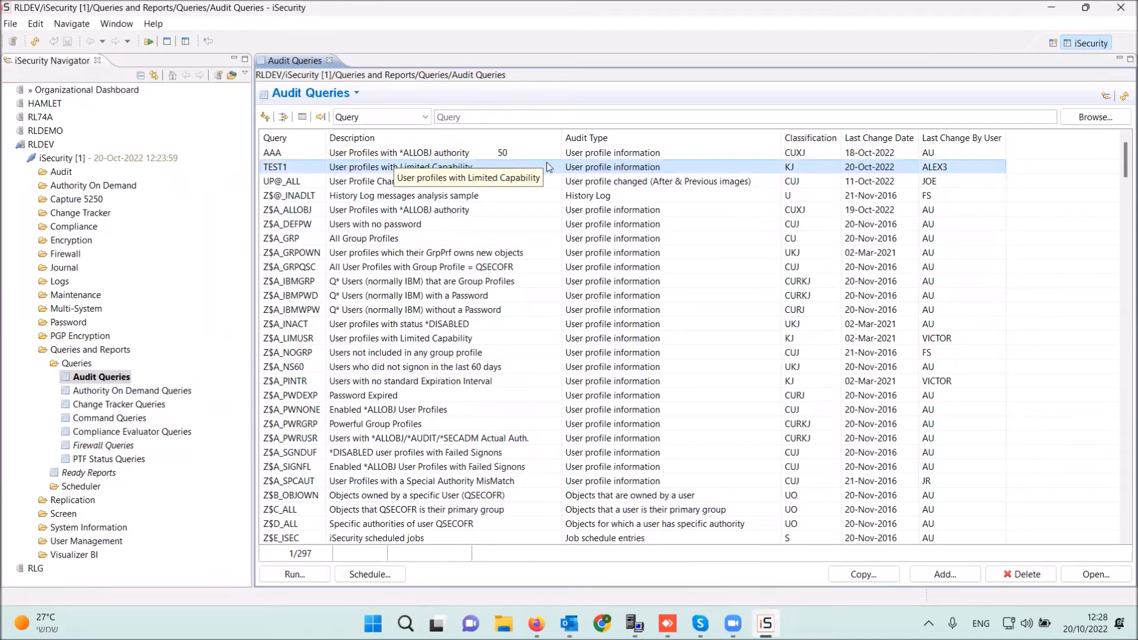
double_click(357, 167)
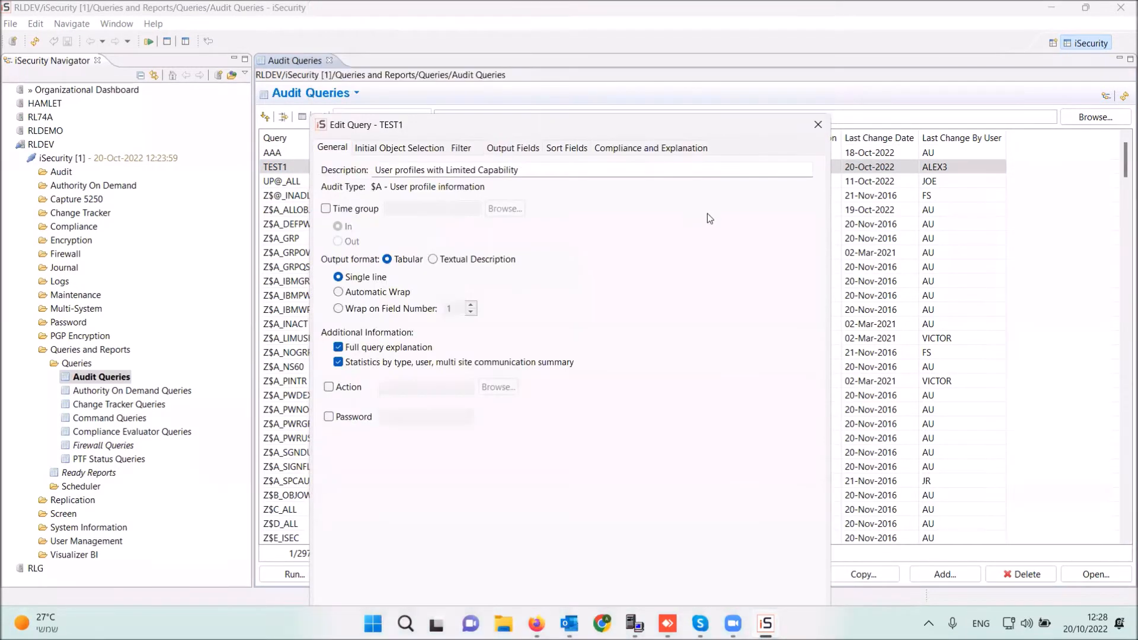
left_click(459, 148)
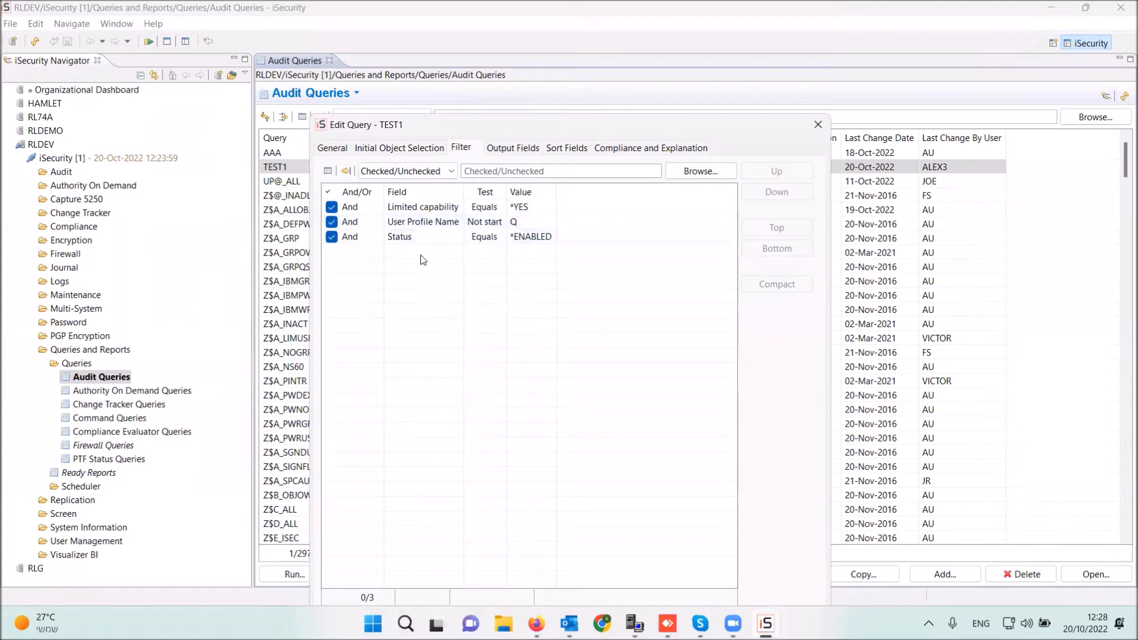
left_click(408, 152)
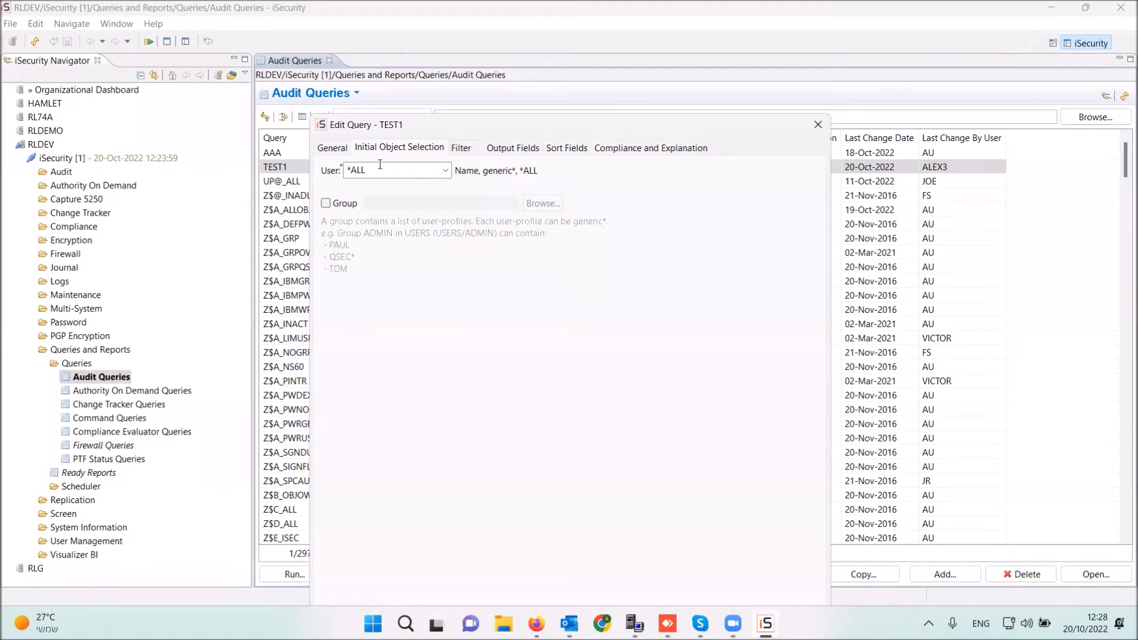
left_click(514, 150)
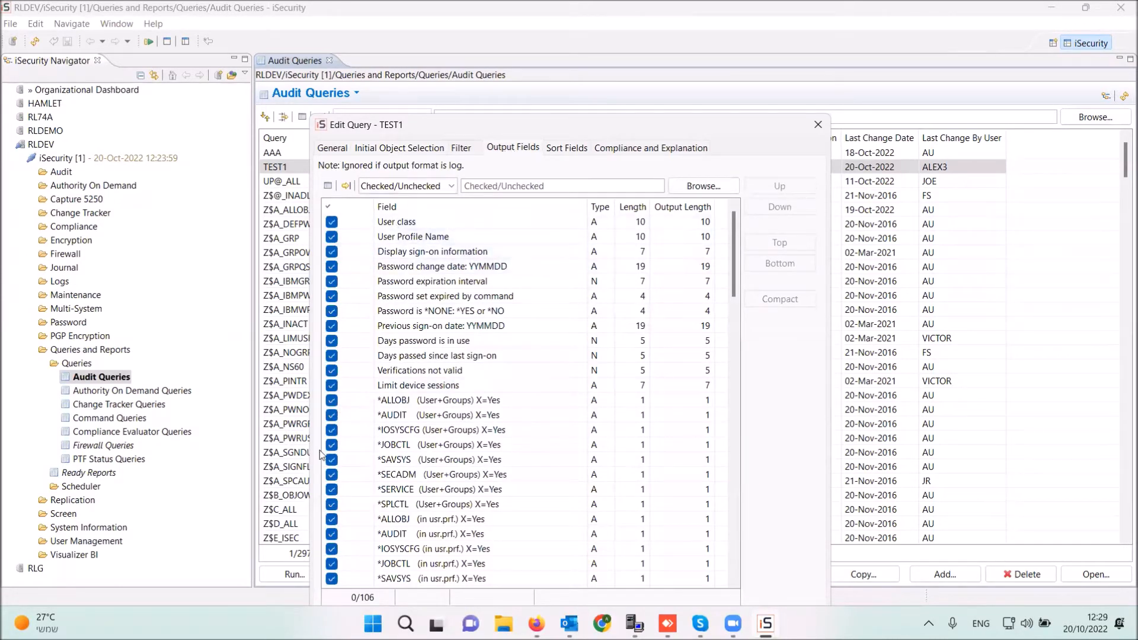
left_click(332, 385)
- Exclude Verifications not valid from TEST1's output and stop sorting it by Status
left_click(332, 370)
left_click_drag(696, 126, 694, 55)
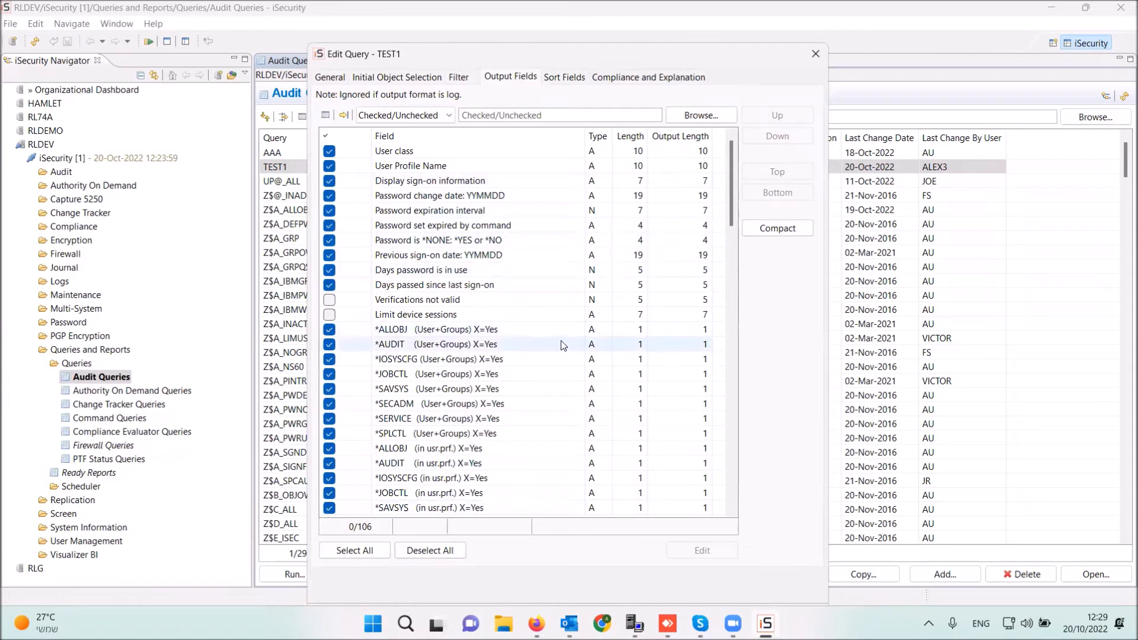
scroll(562, 344, "down", 4)
scroll(539, 249, "up", 4)
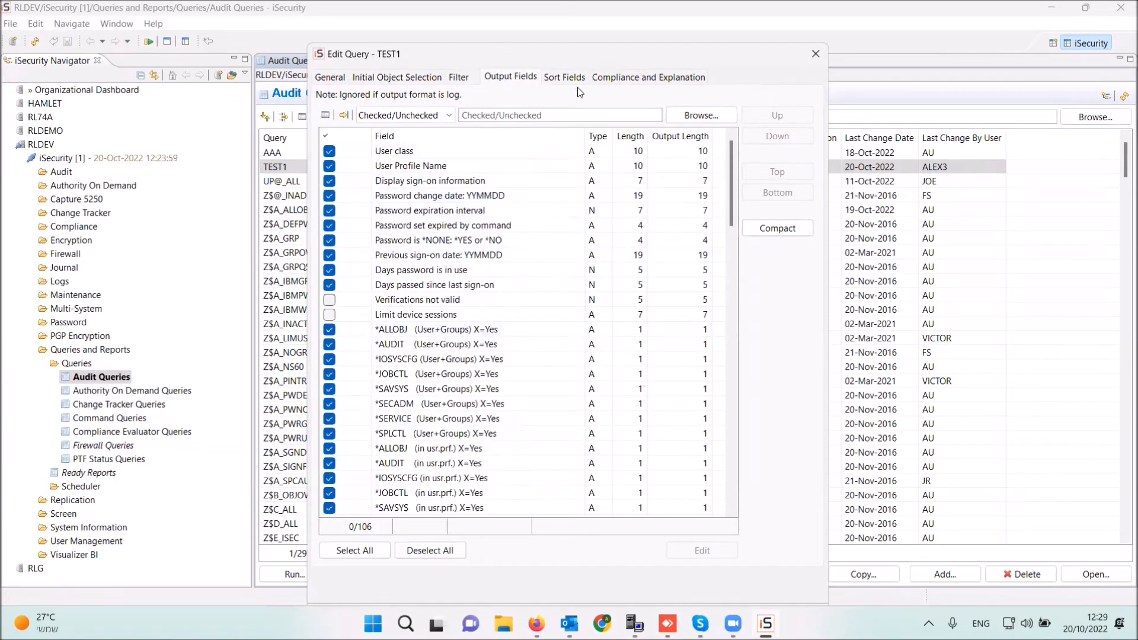
left_click(563, 80)
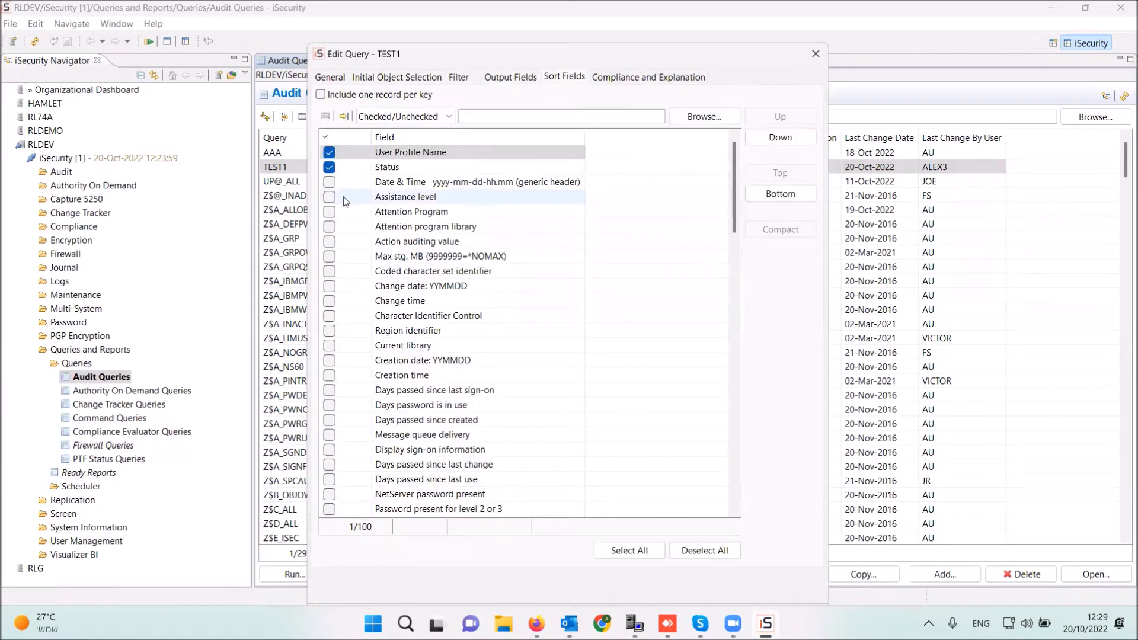
left_click(329, 168)
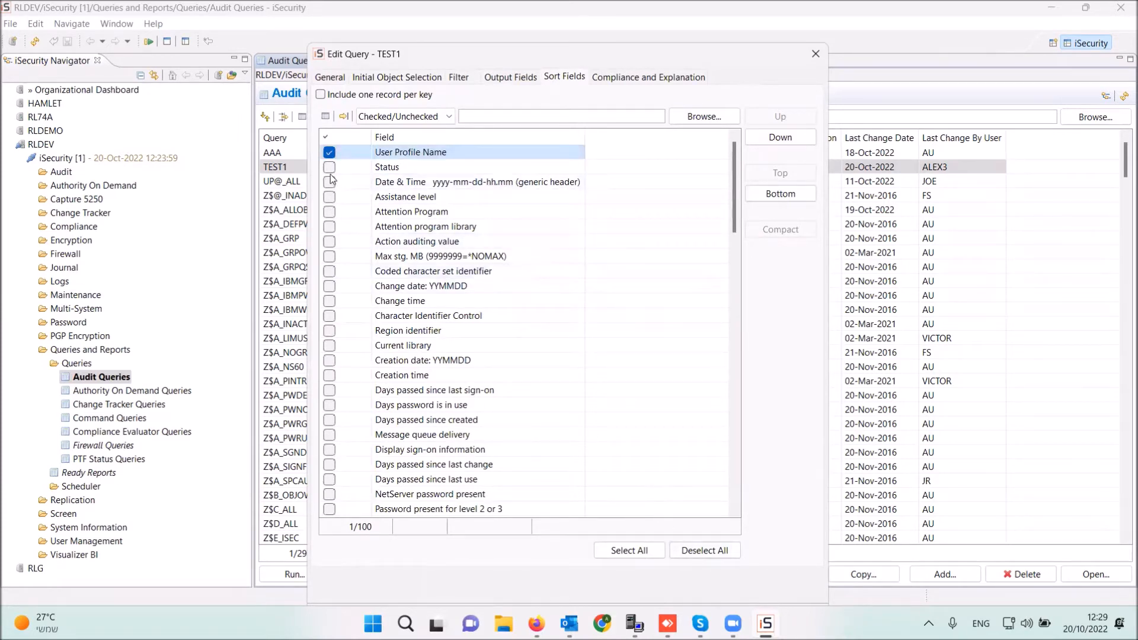
left_click(657, 81)
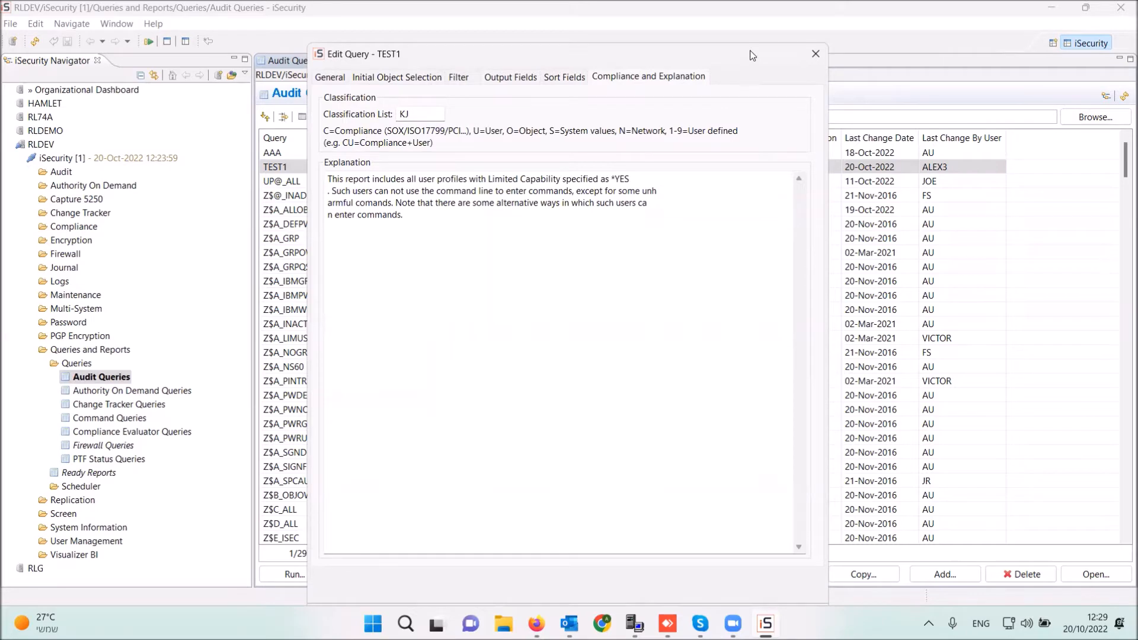
- Save TEST1 with OK, reopen it, and close the editor without changes
left_click_drag(750, 51, 737, 8)
left_click(698, 584)
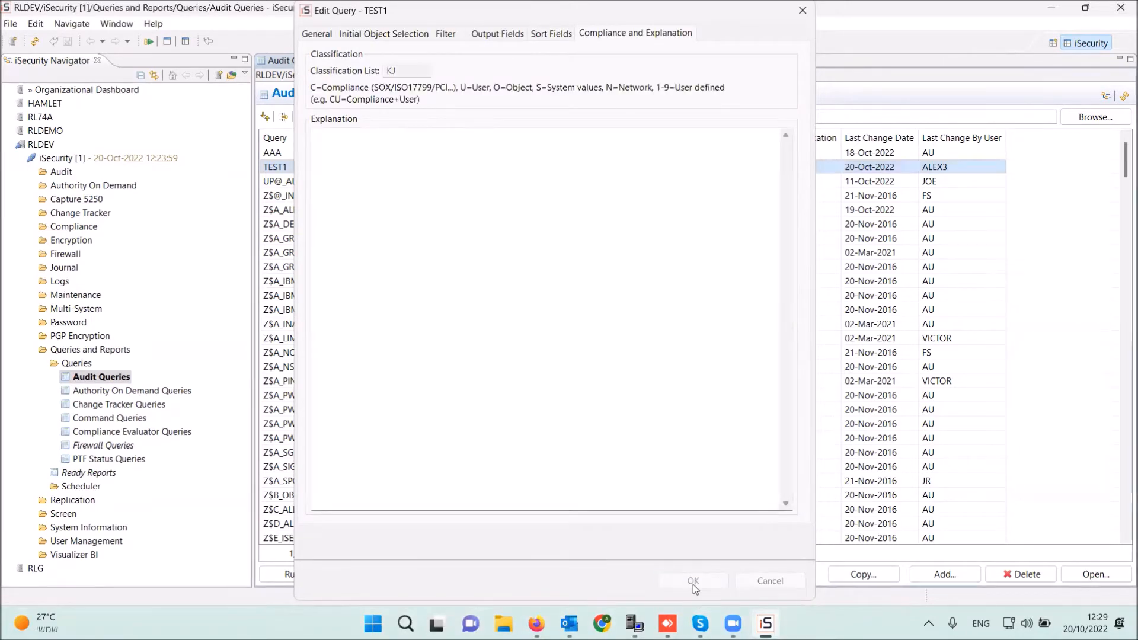
double_click(468, 170)
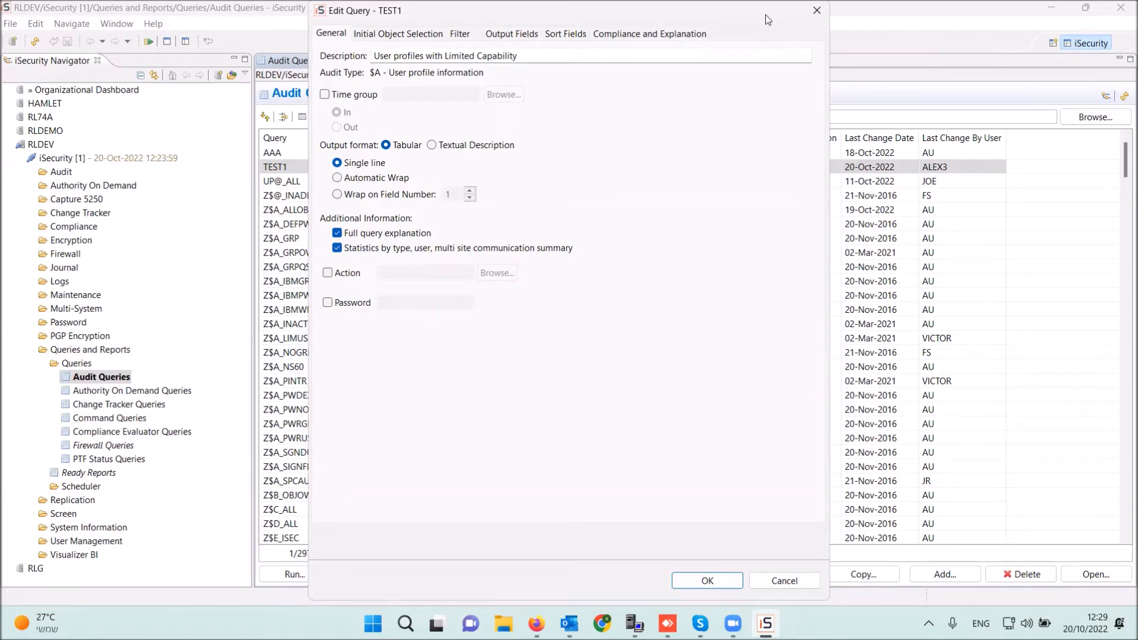
left_click_drag(768, 19, 776, 83)
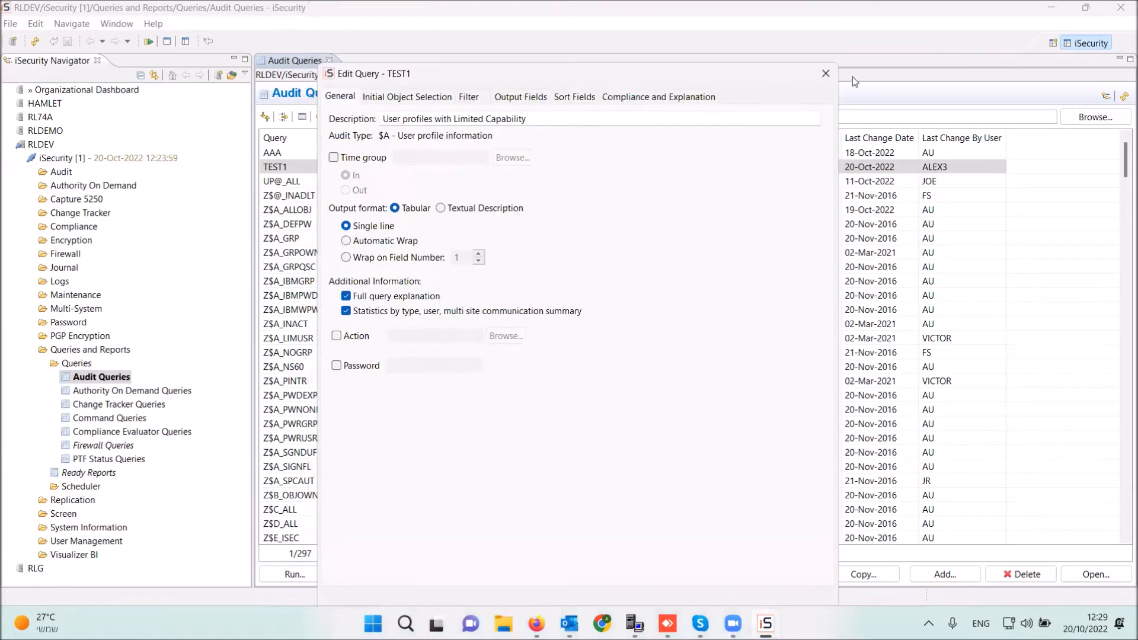
left_click(827, 74)
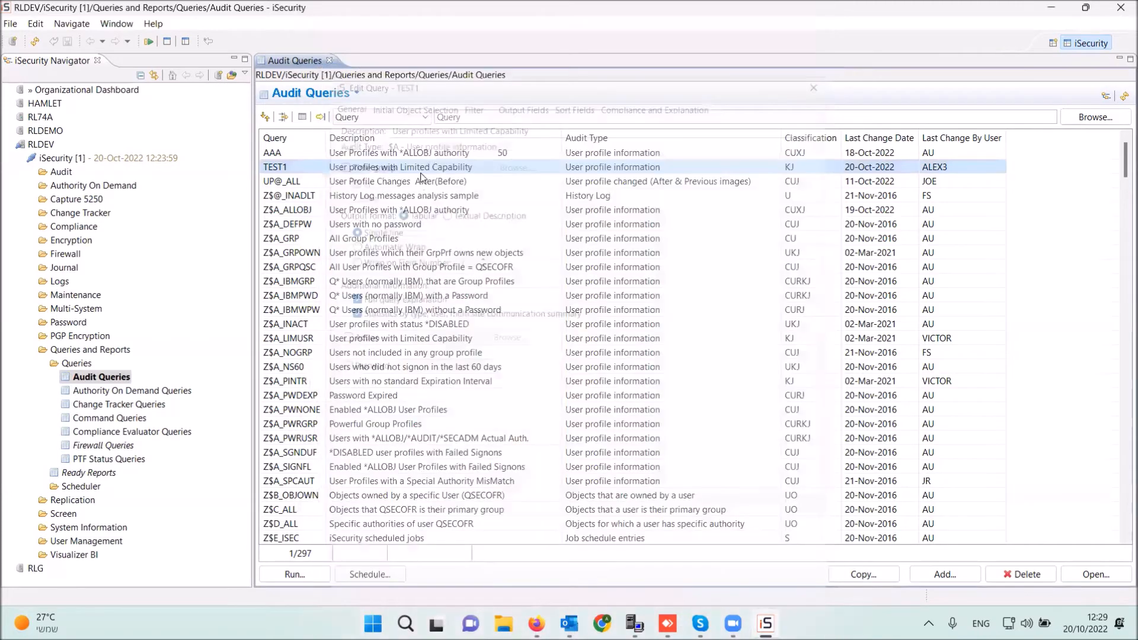
- Choose Copy... from the Z$A_ALLOBJ query's context menu
right_click(424, 174)
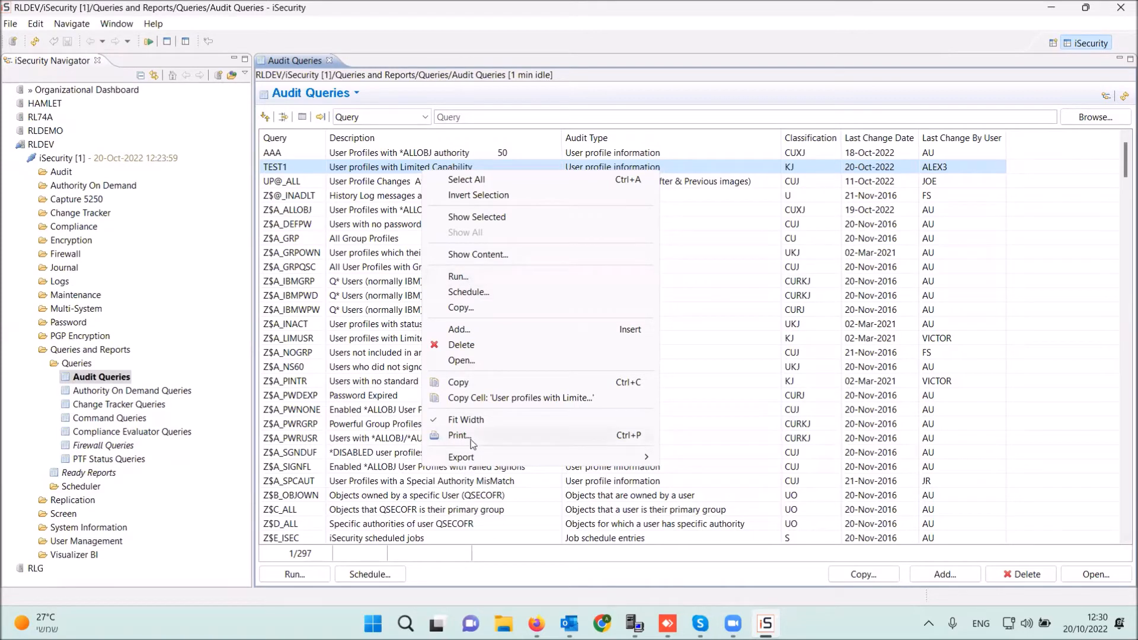
left_click(719, 214)
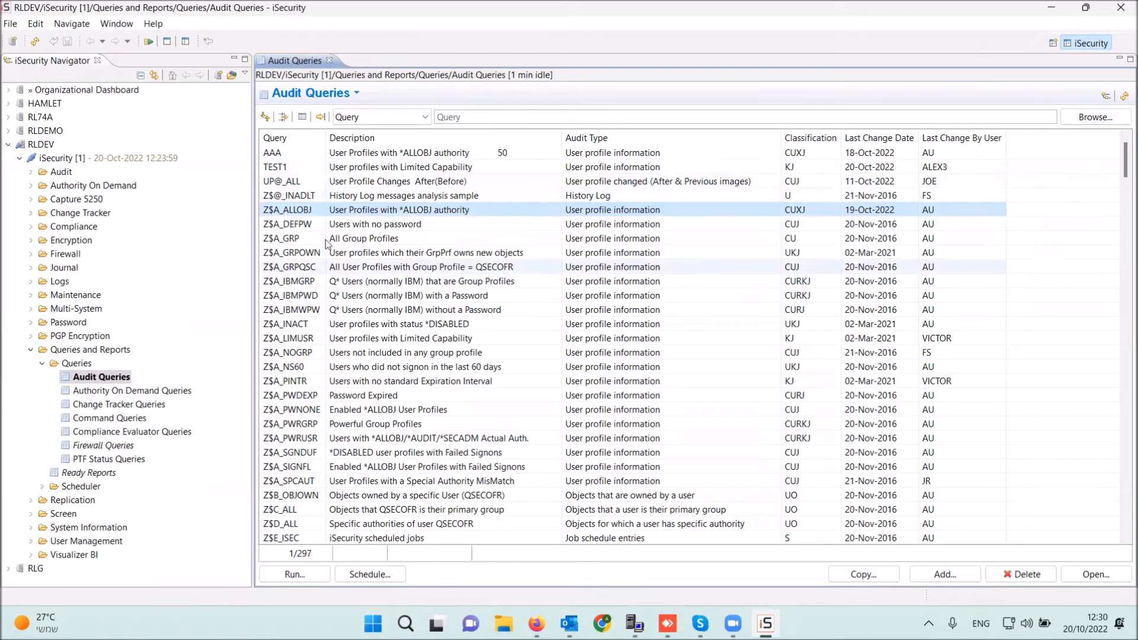
right_click(358, 211)
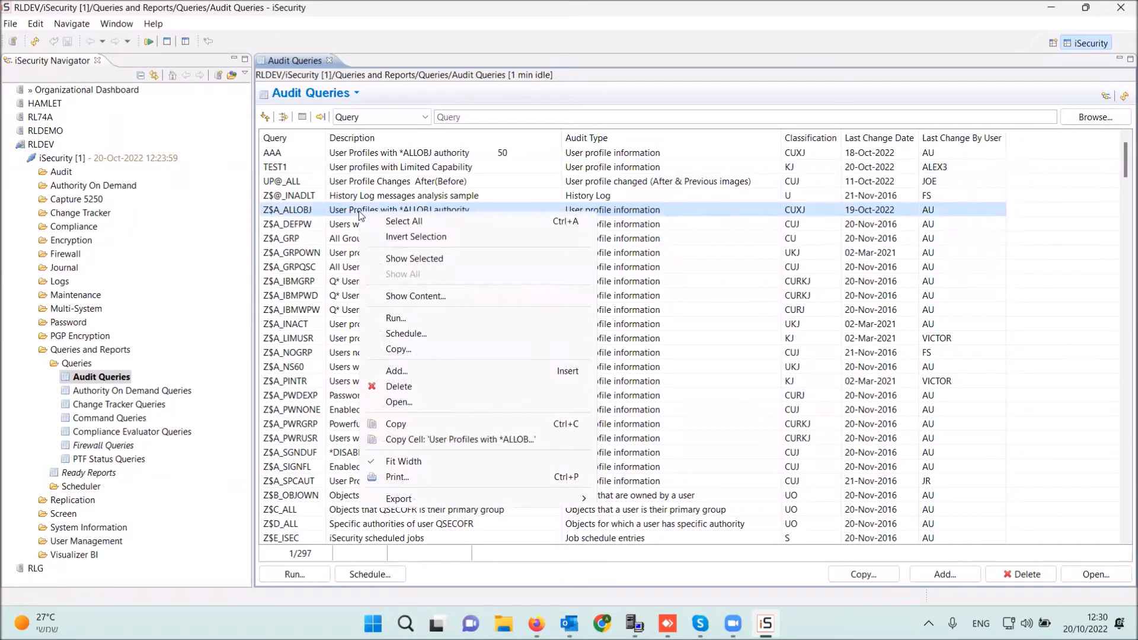
left_click(416, 351)
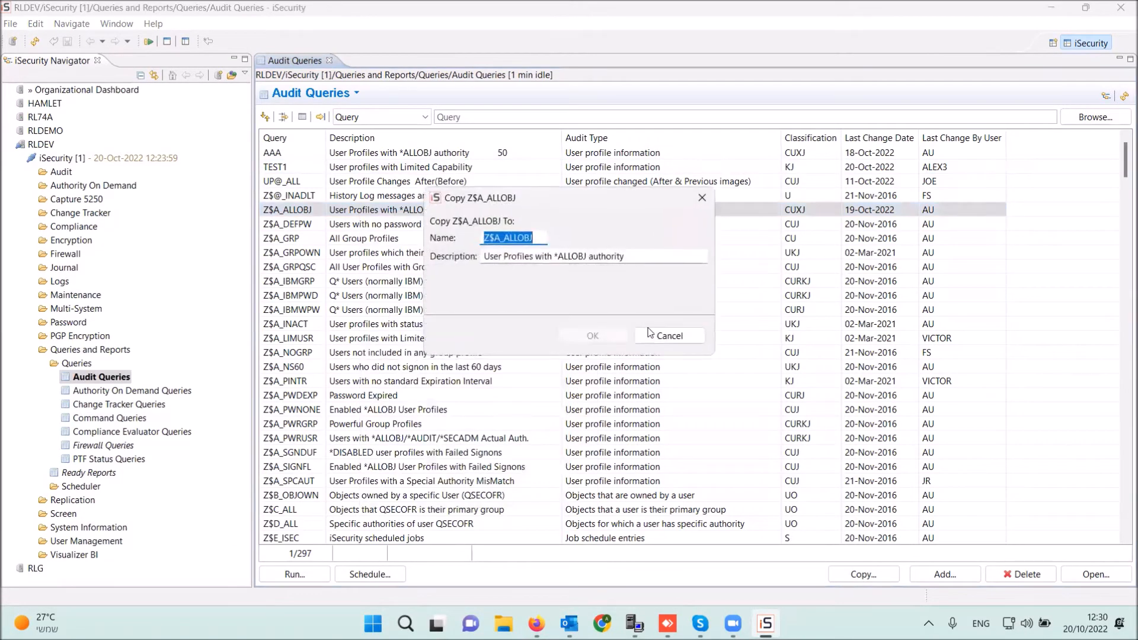
- Cancel the Z$A_ALLOBJ copy and open the Change Tracker Queries list, checking Z5J_APP's actions
left_click(680, 342)
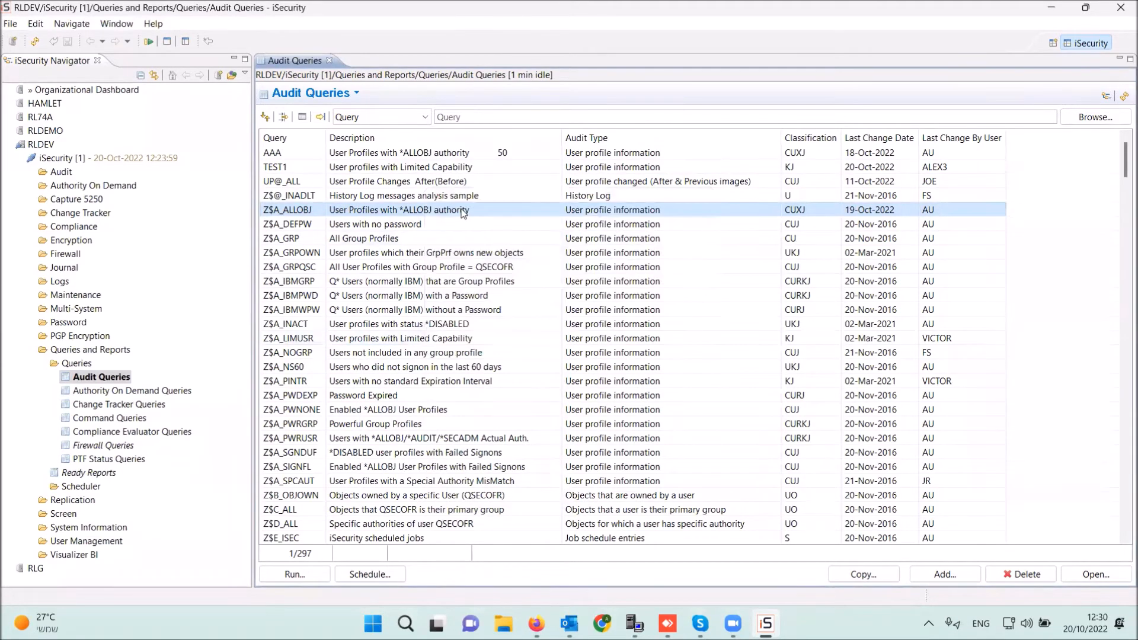
right_click(465, 214)
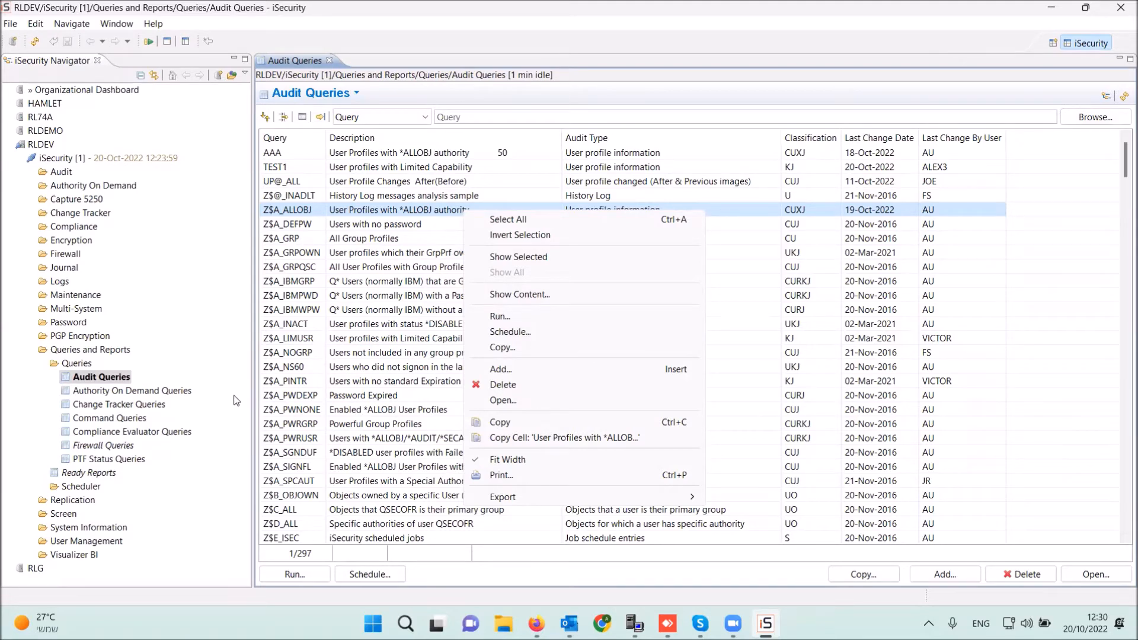
left_click(117, 409)
double_click(116, 409)
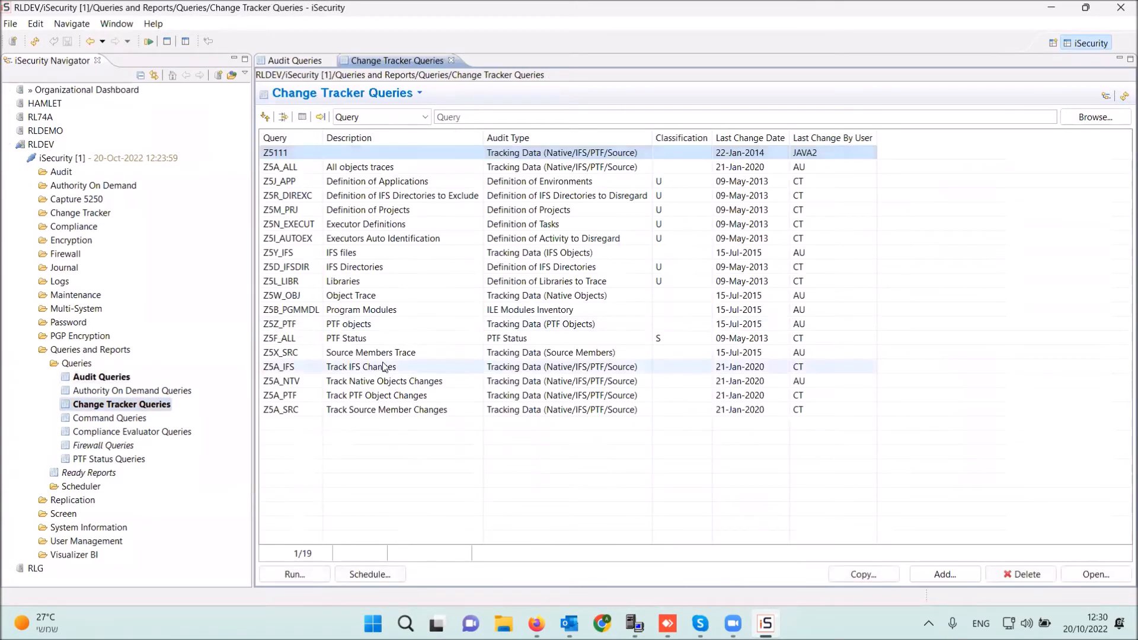
left_click(290, 182)
right_click(291, 184)
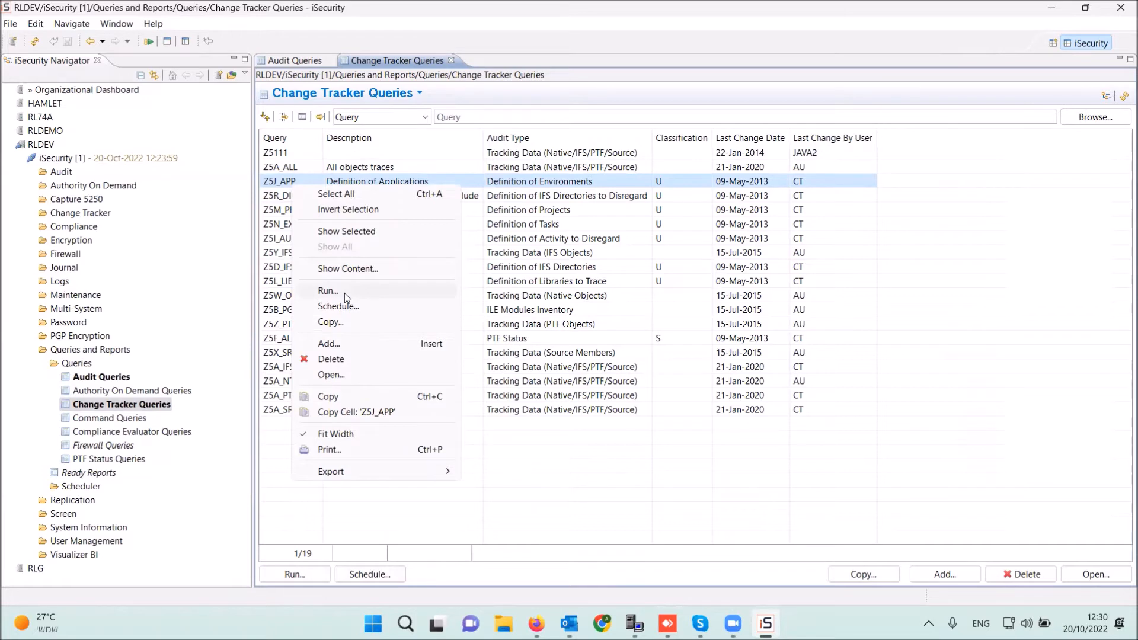
- Open the Command Queries and the 93-query Firewall Queries lists, glancing at AA_DBOPEN's actions
left_click(131, 422)
double_click(130, 422)
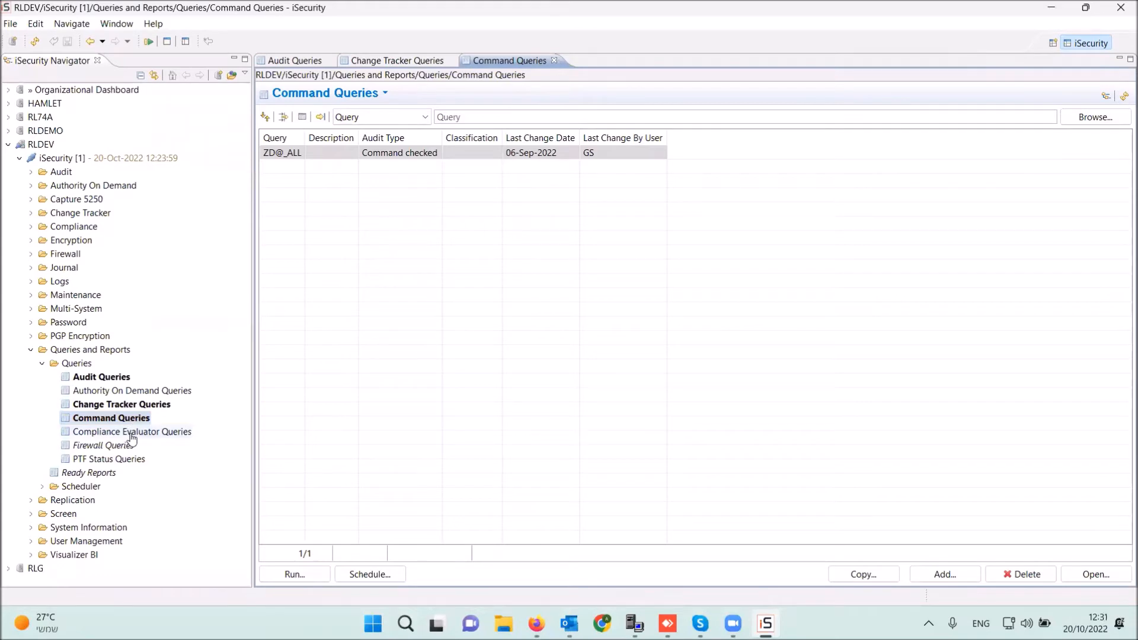
double_click(114, 444)
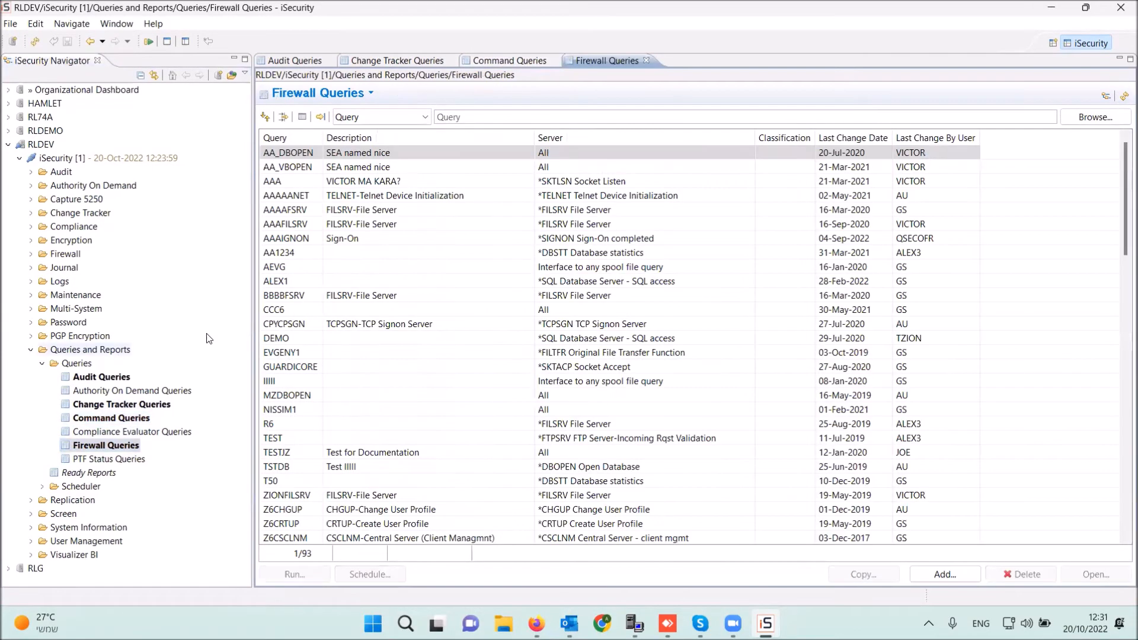
right_click(350, 157)
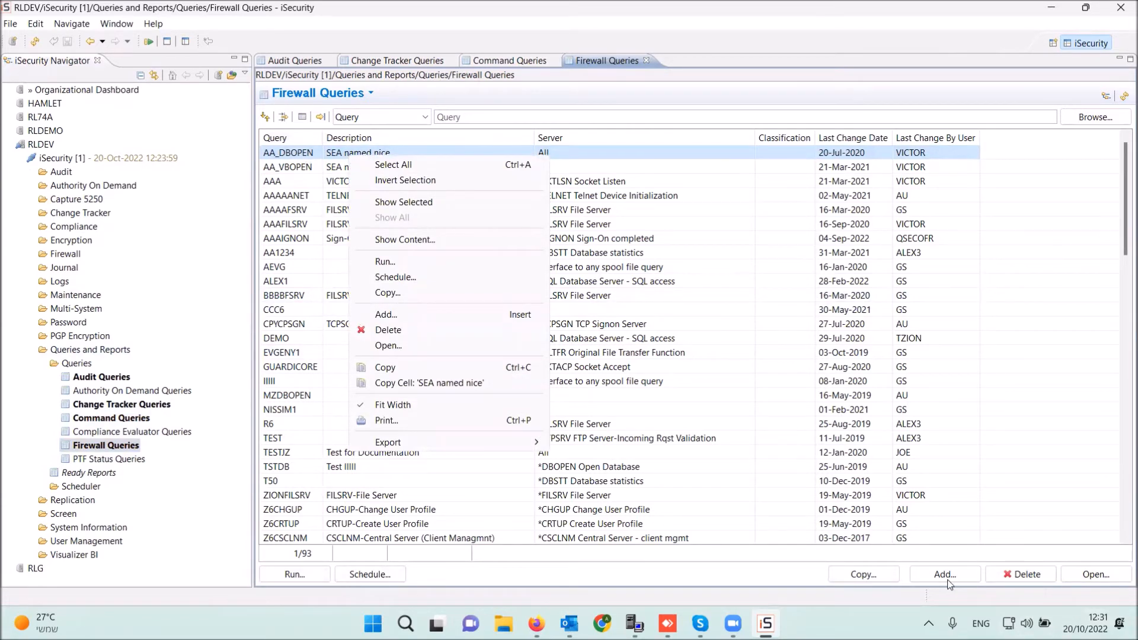
left_click(1066, 383)
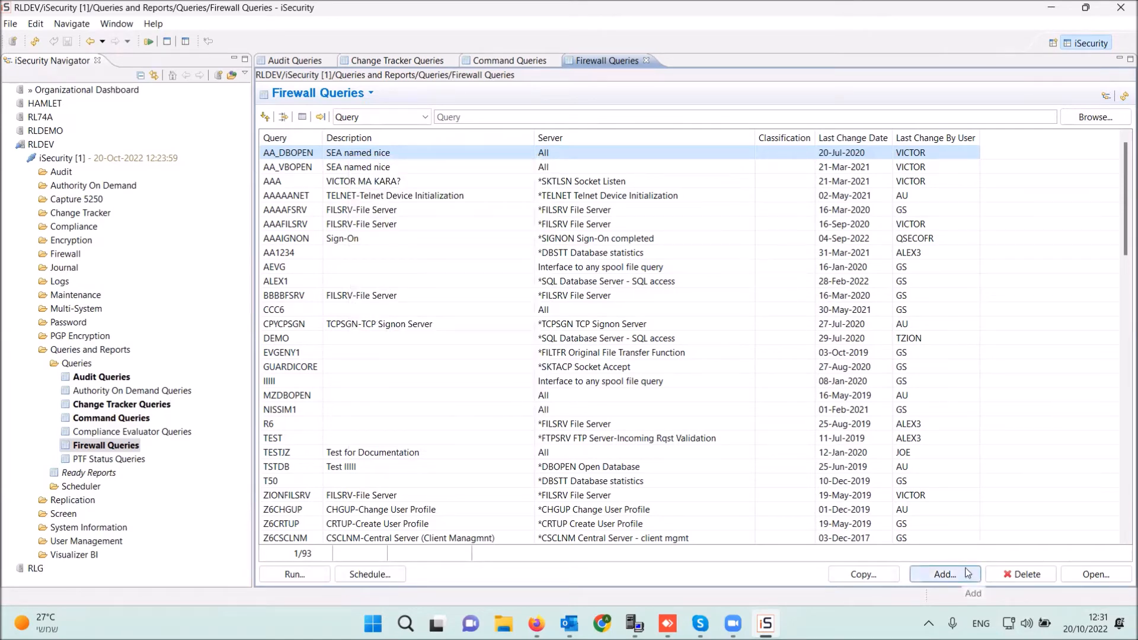
- Start a new firewall query named TEST22 with description TEST FW
left_click(967, 573)
left_click(428, 82)
type("TEST22")
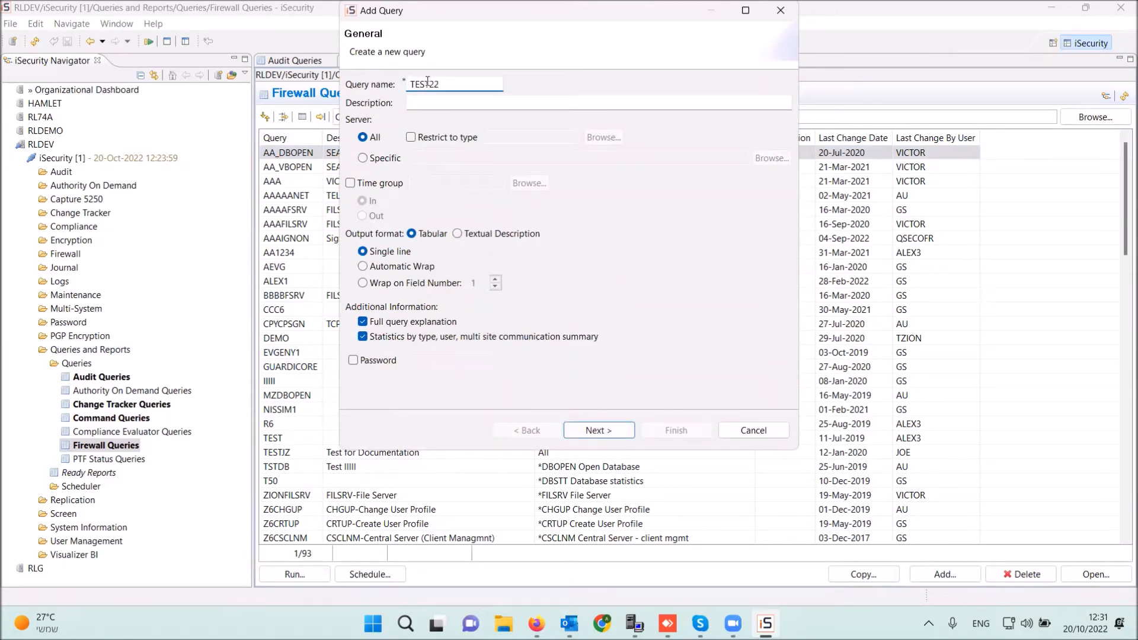
left_click(459, 104)
type("TEST FW")
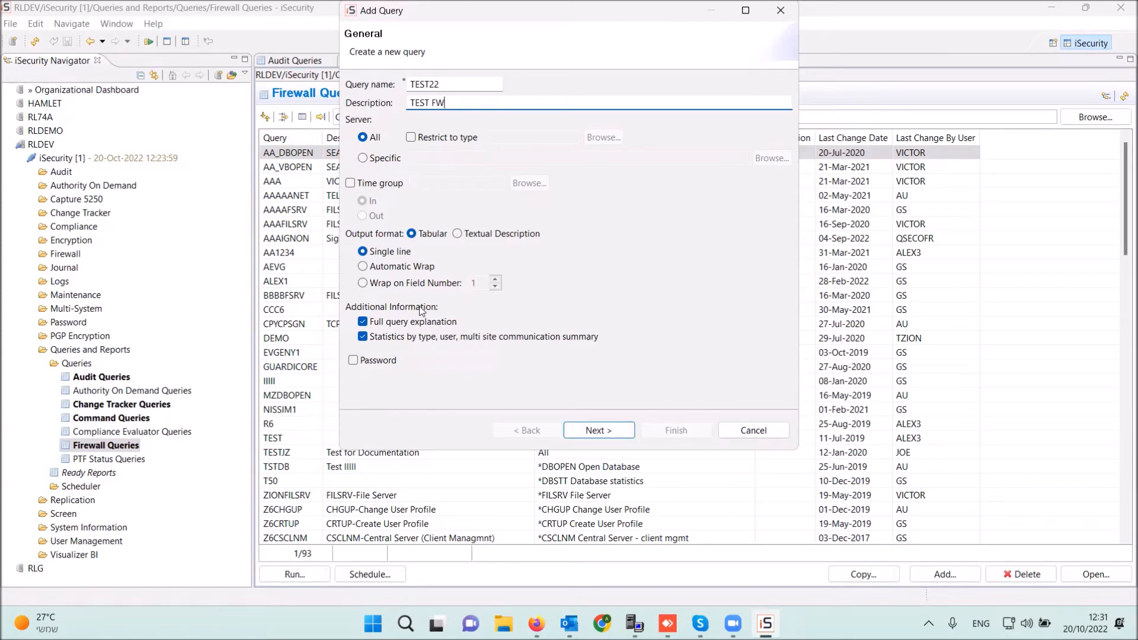
left_click(600, 432)
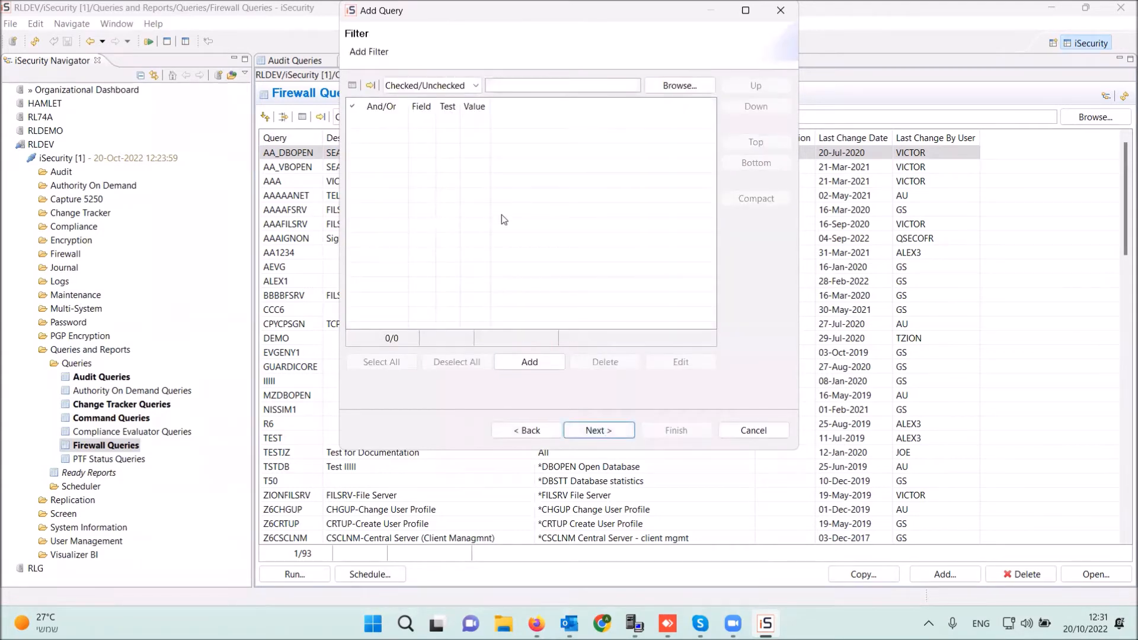
- Output Time HH.MM.SS, Date & Time and Current library, then finish the wizard
left_click(600, 431)
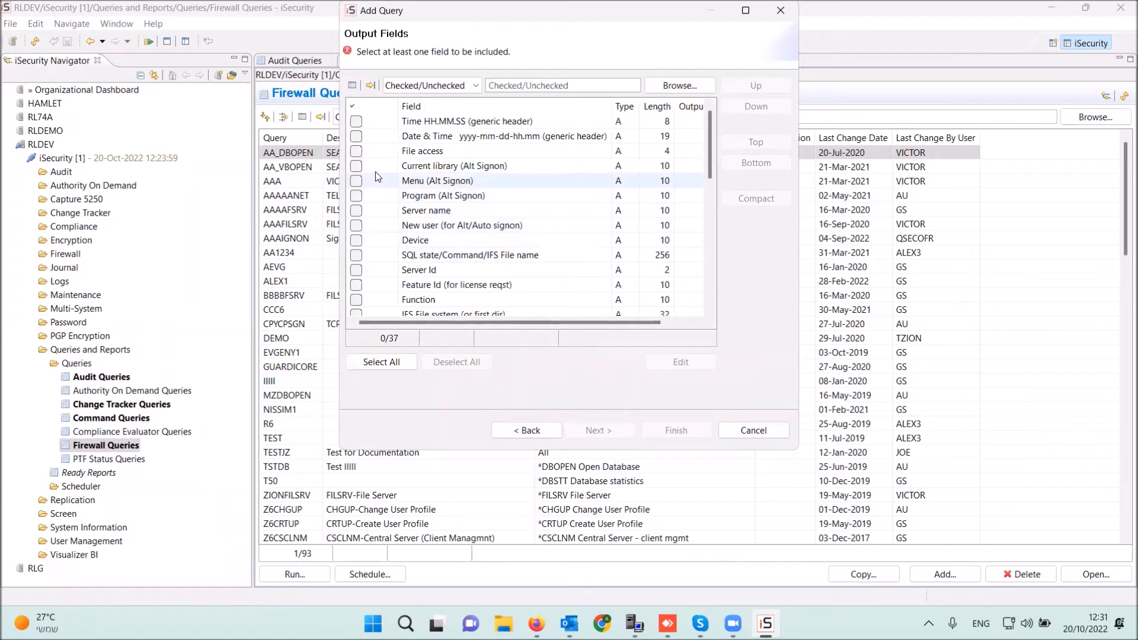
left_click(356, 122)
left_click(357, 137)
left_click(356, 167)
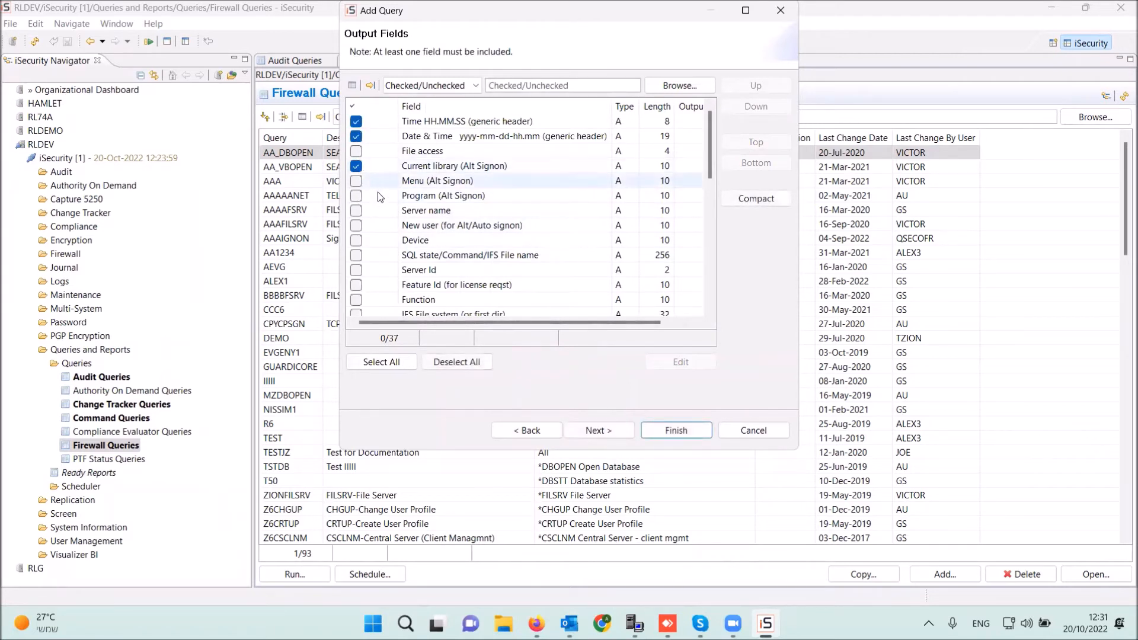
left_click(616, 432)
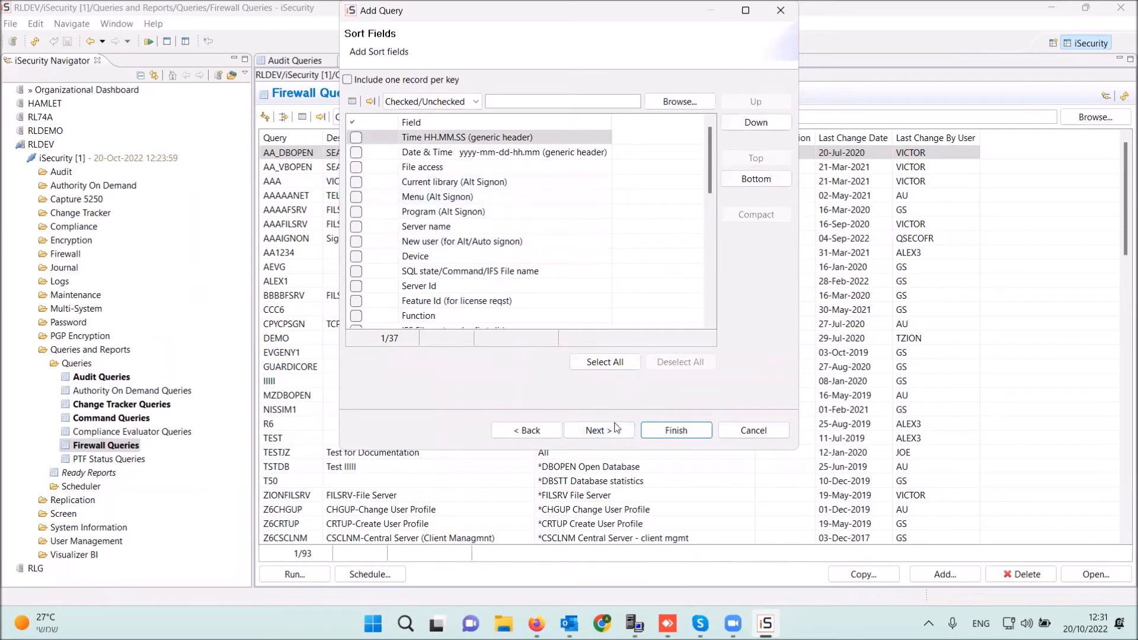
key("Return")
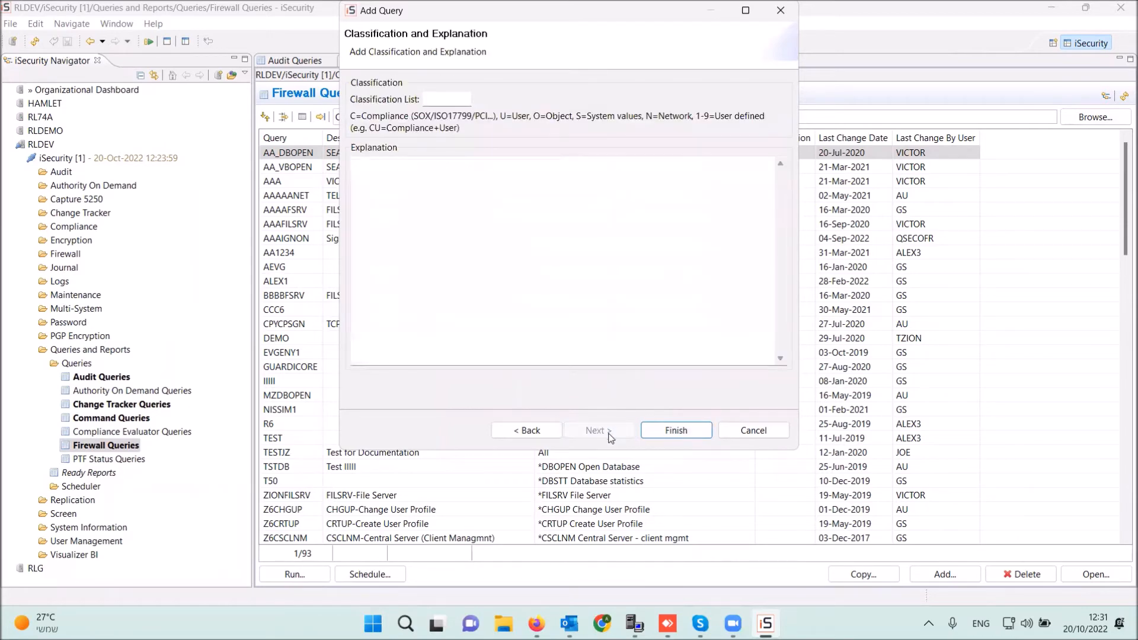
left_click(667, 430)
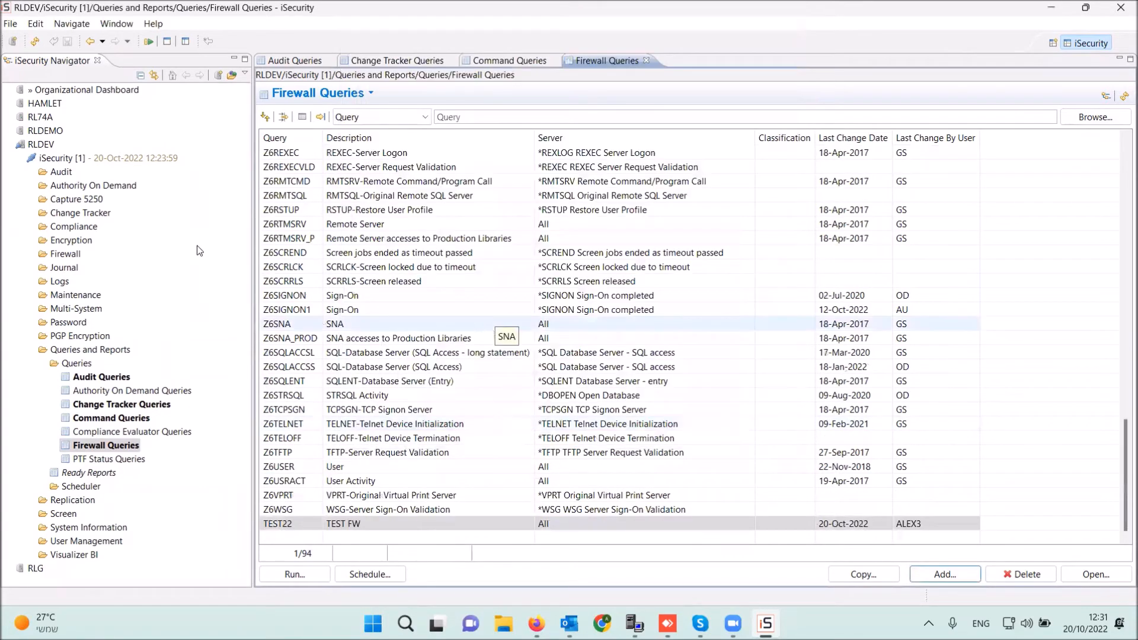
- Assign the new TEST22 query to the DAILY scheduler group
right_click(401, 528)
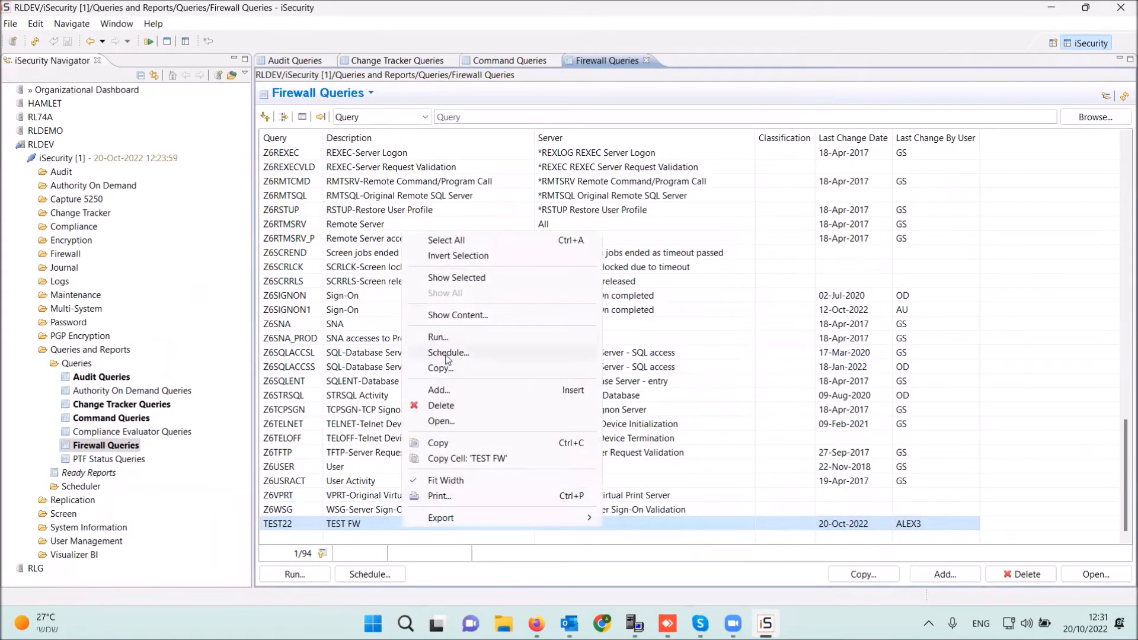
left_click(447, 352)
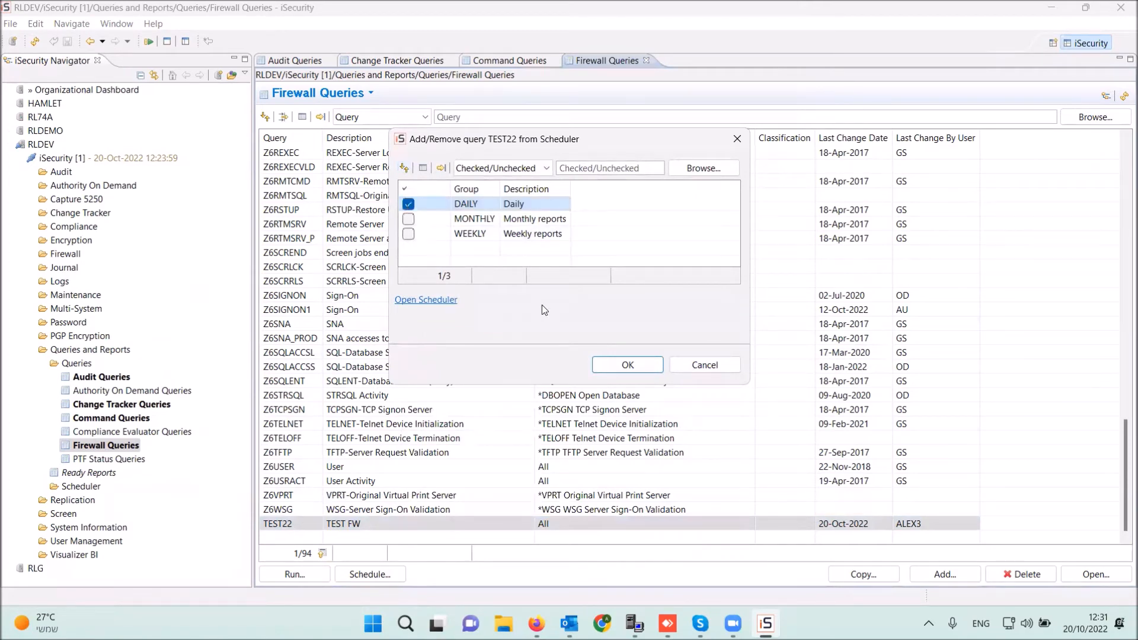
left_click(628, 366)
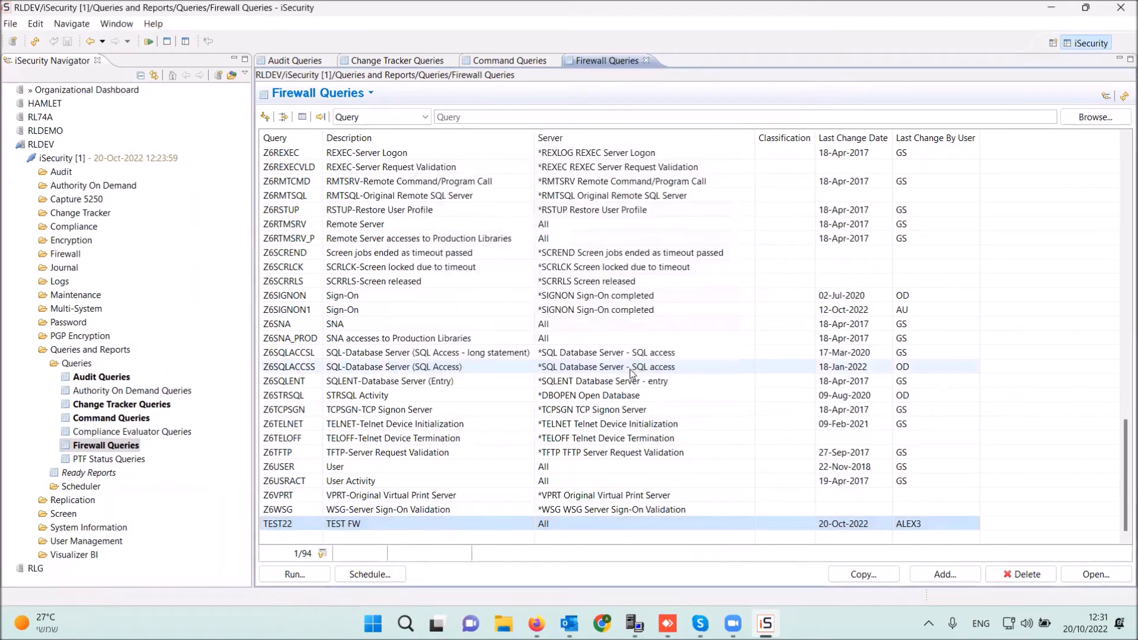
right_click(417, 530)
- Run TEST22 with PDF output, mailed to the recipient's e-mail address
left_click(476, 336)
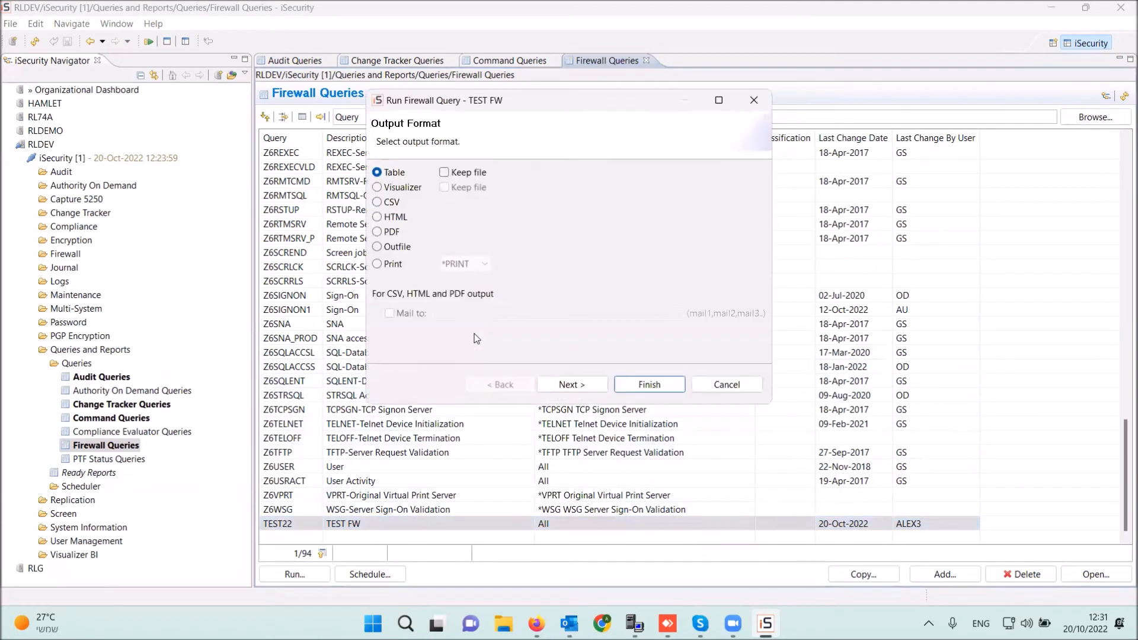
left_click(377, 233)
left_click(396, 317)
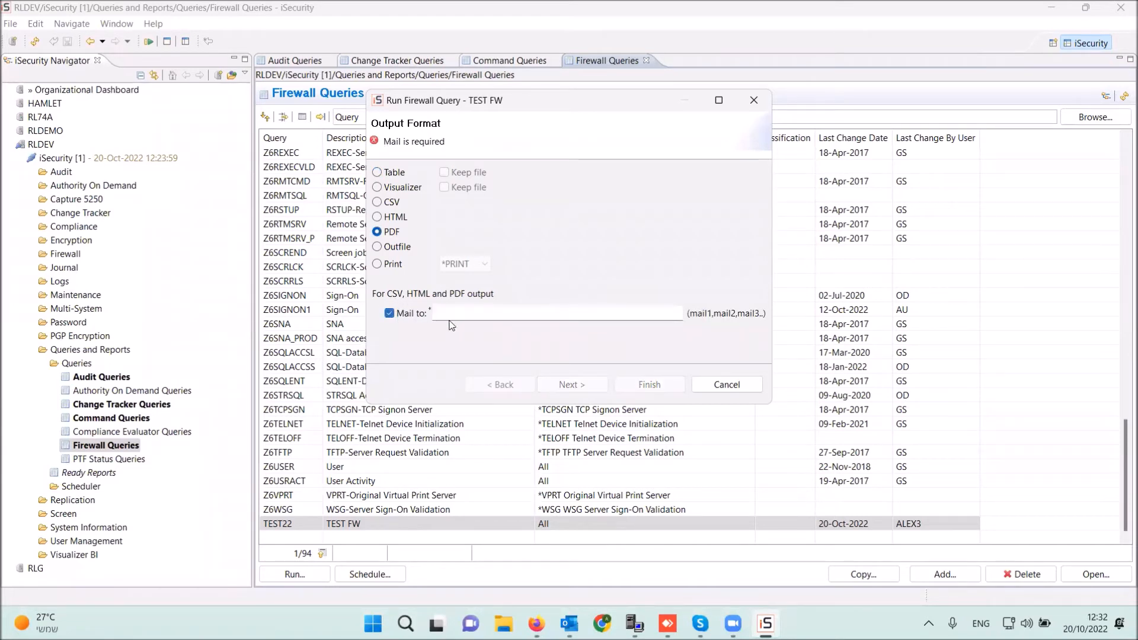
left_click(380, 218)
left_click(377, 189)
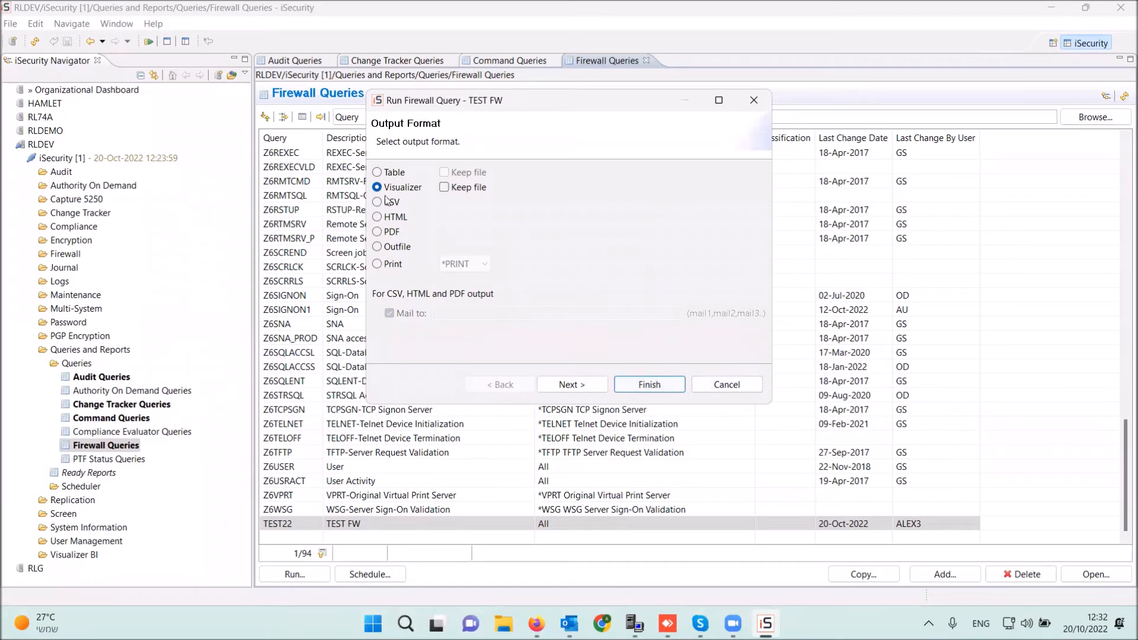
left_click(377, 232)
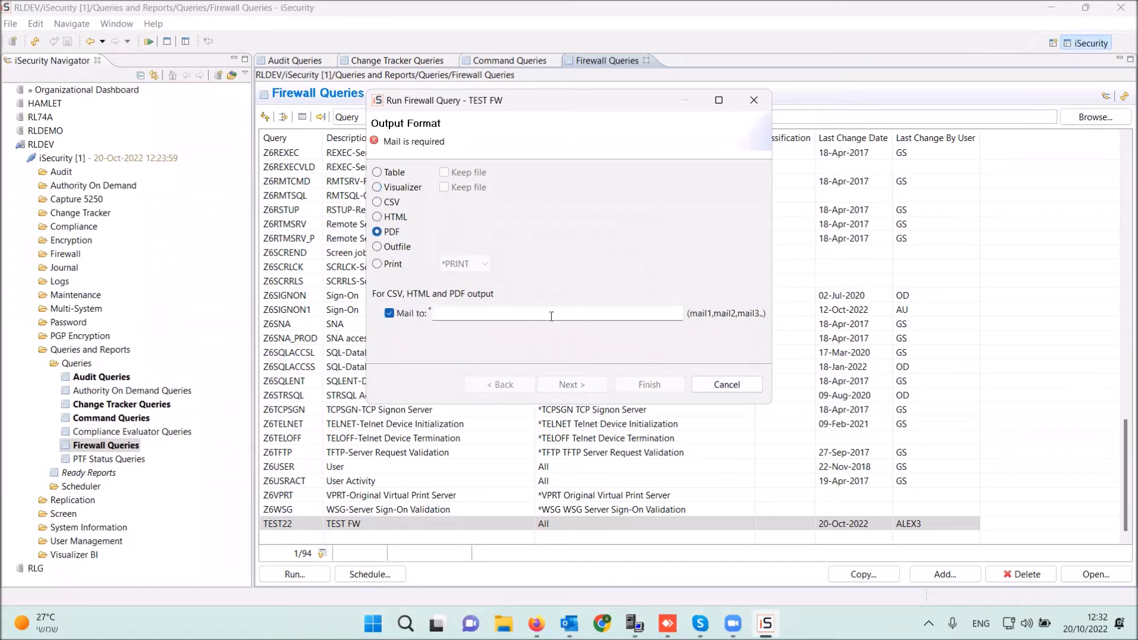
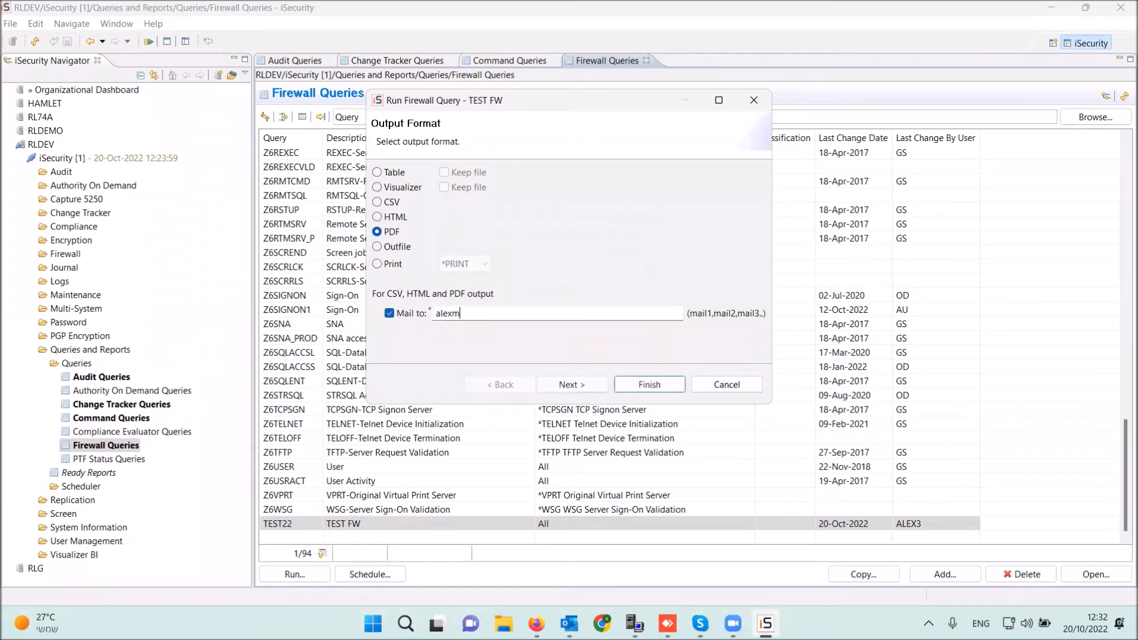
- Submit the 20-Oct-2022 run as a batch job and dismiss the confirmation
left_click(571, 385)
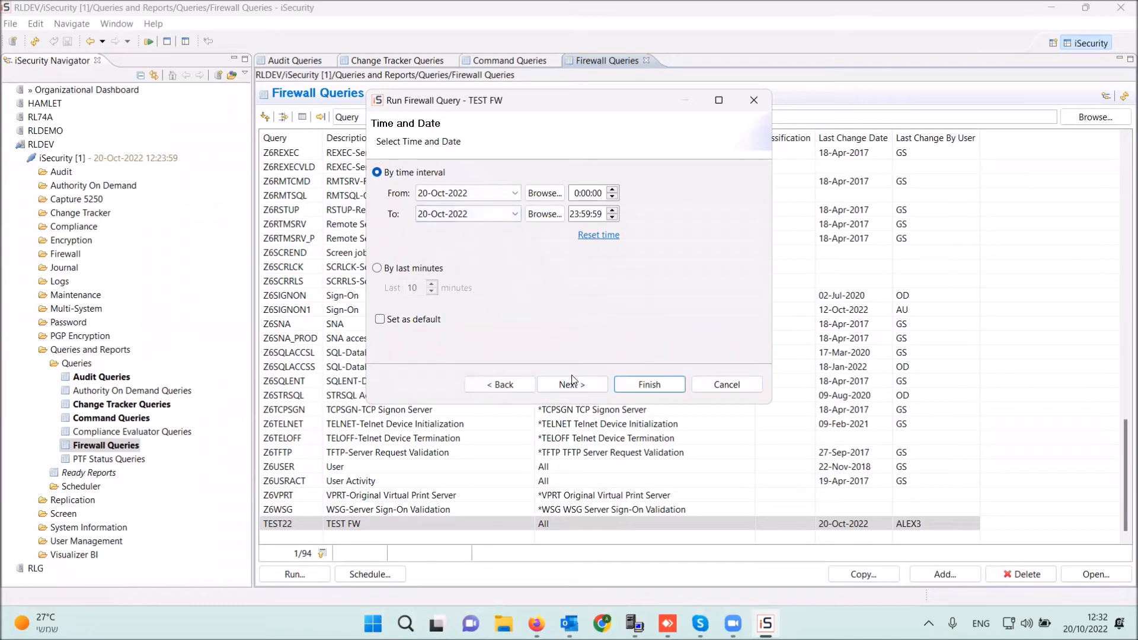
left_click(592, 389)
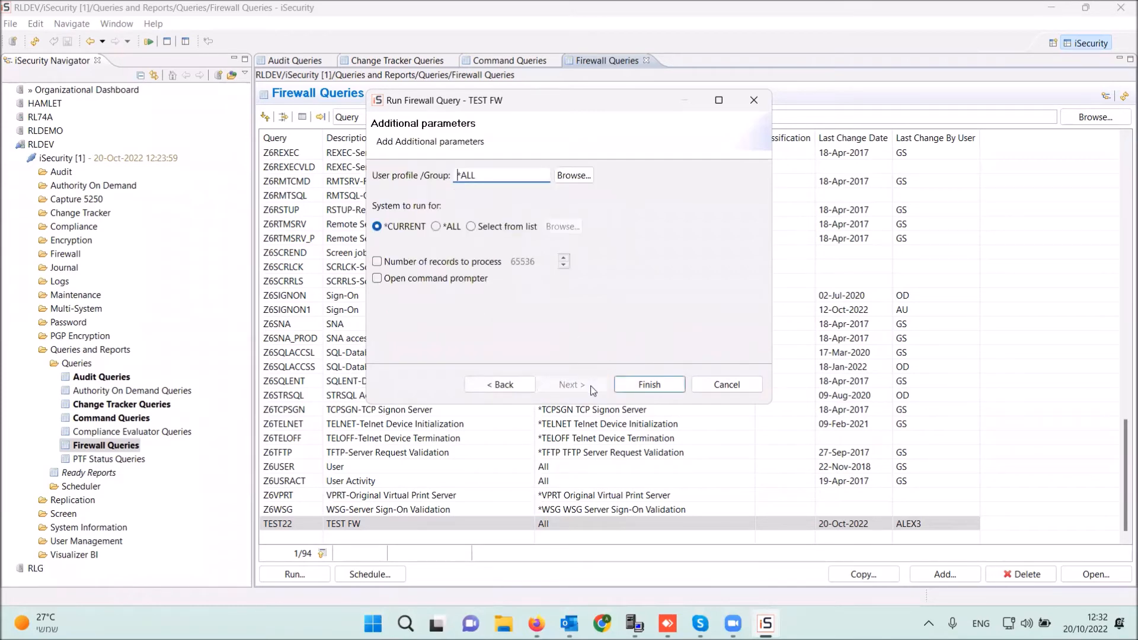
left_click(647, 385)
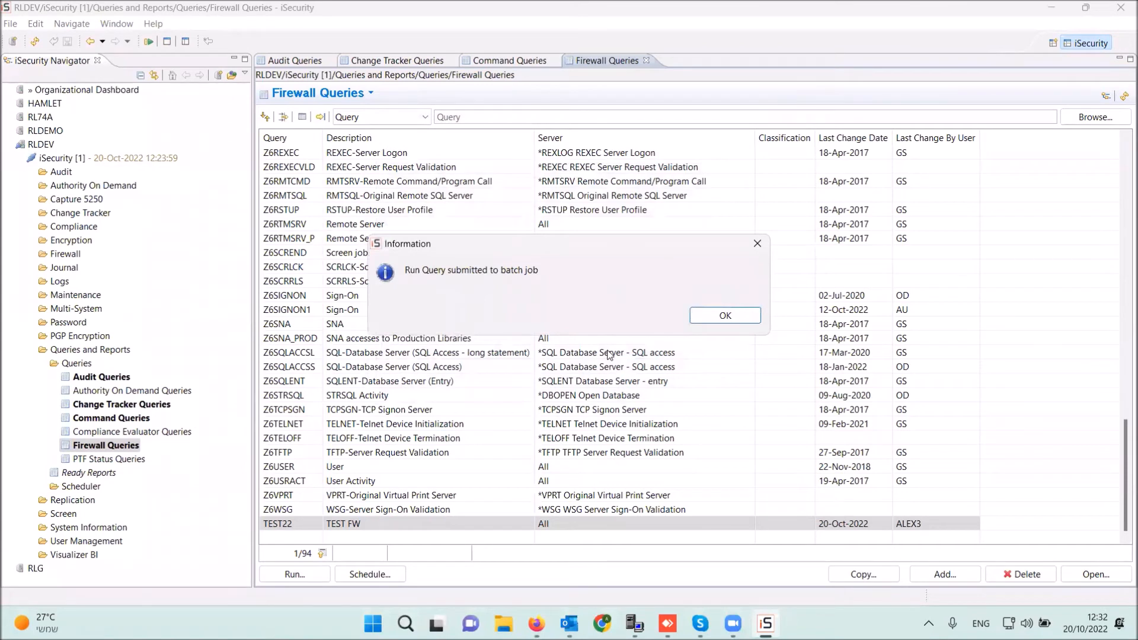
key("Return")
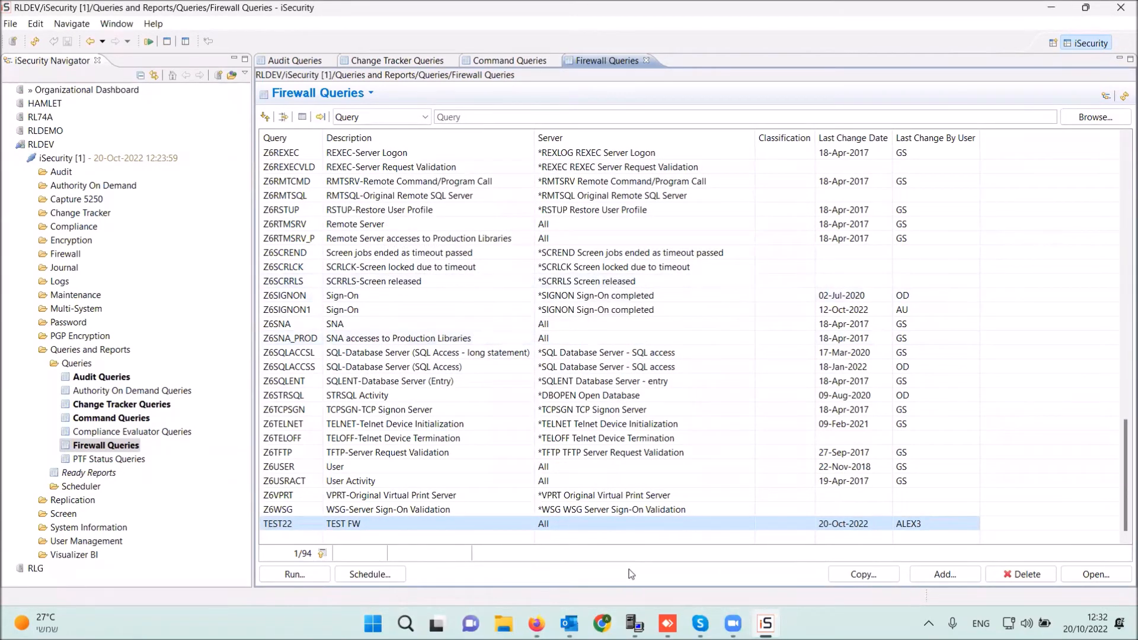
mouse_move(569, 623)
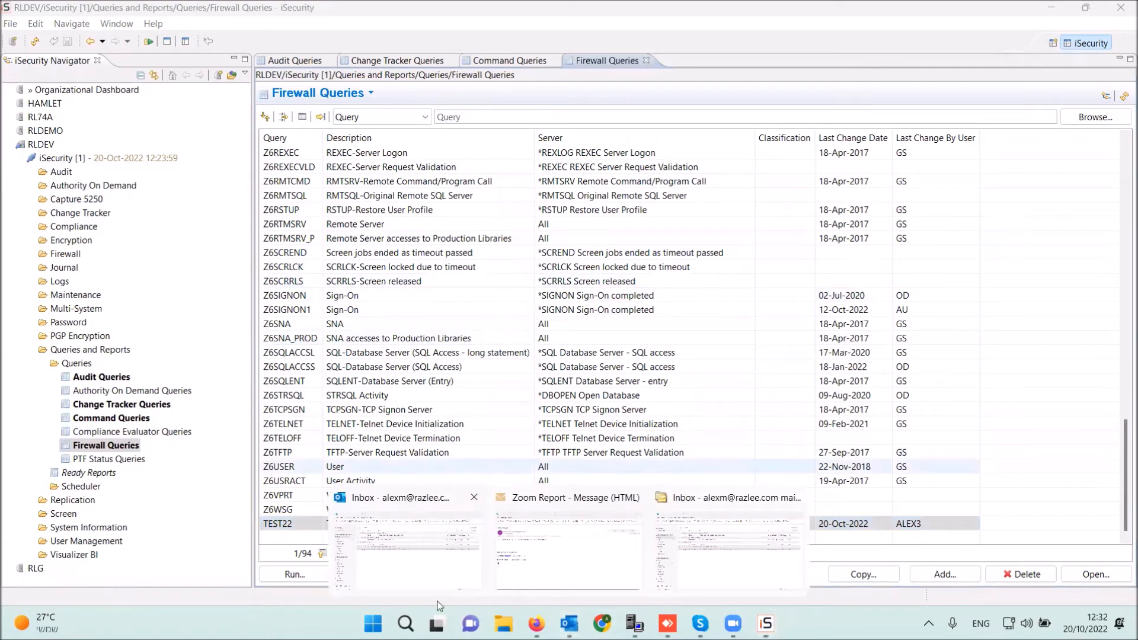
left_click(384, 581)
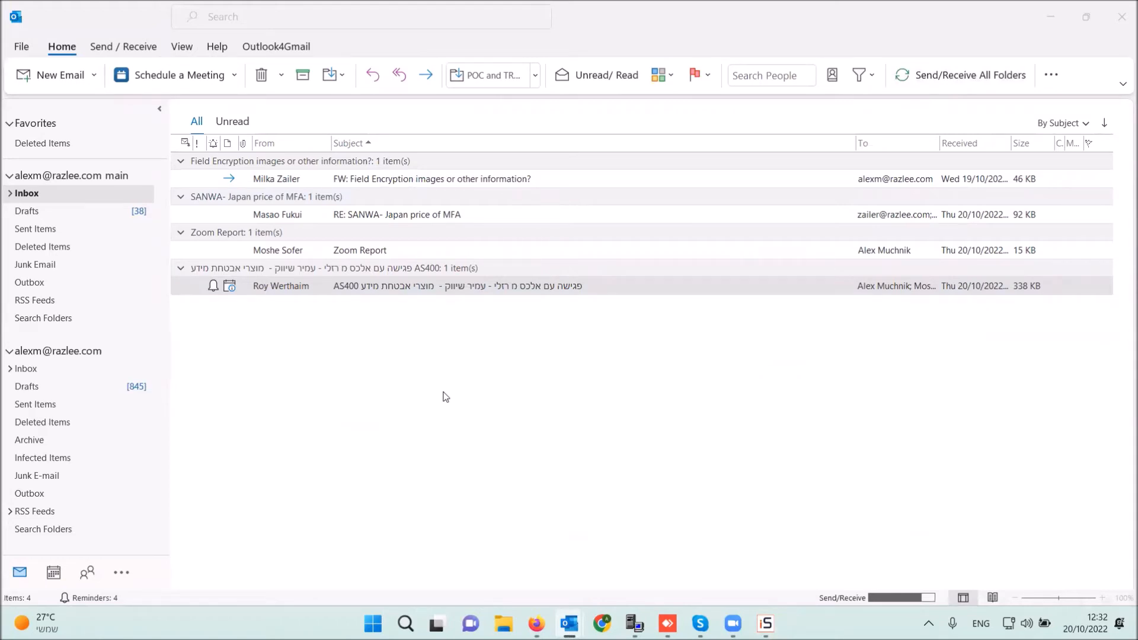
mouse_move(766, 623)
left_click(765, 549)
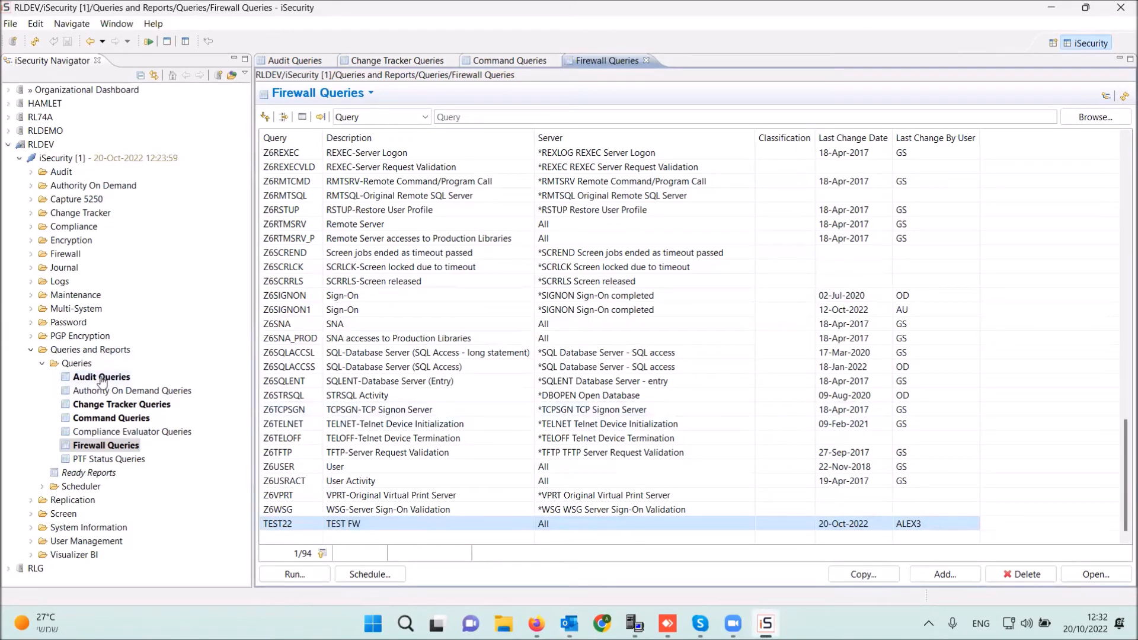
- Open the Firewall visualizer under Visualizer BI with the 01-Aug-2022 to 20-Oct-2022 filter
left_click(42, 364)
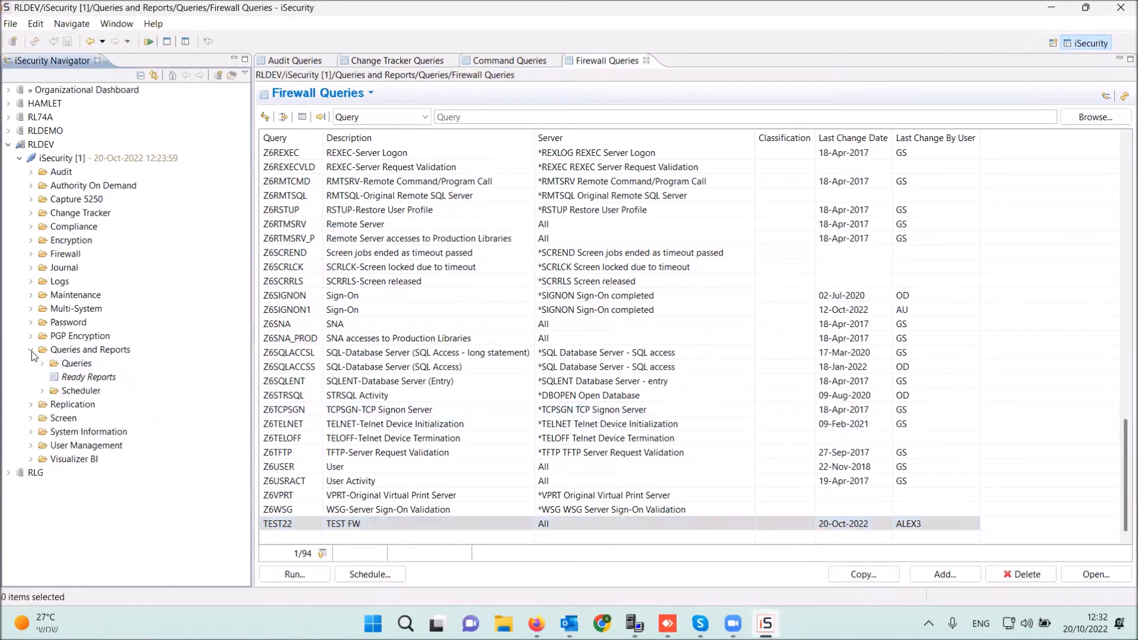
left_click(32, 350)
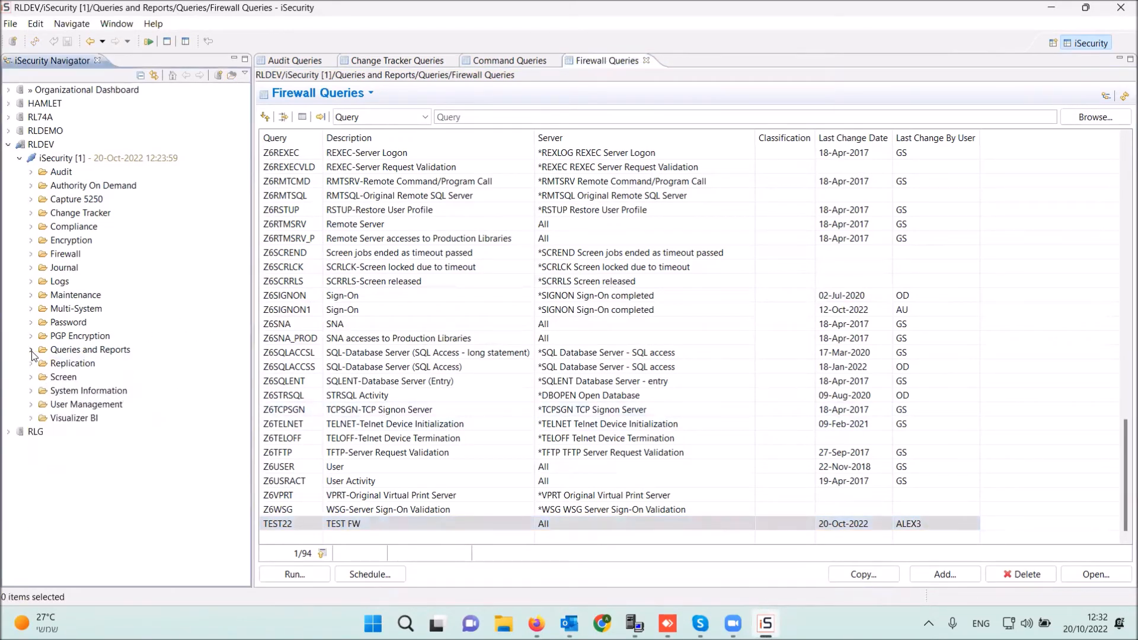
left_click(32, 419)
left_click(42, 432)
left_click(42, 473)
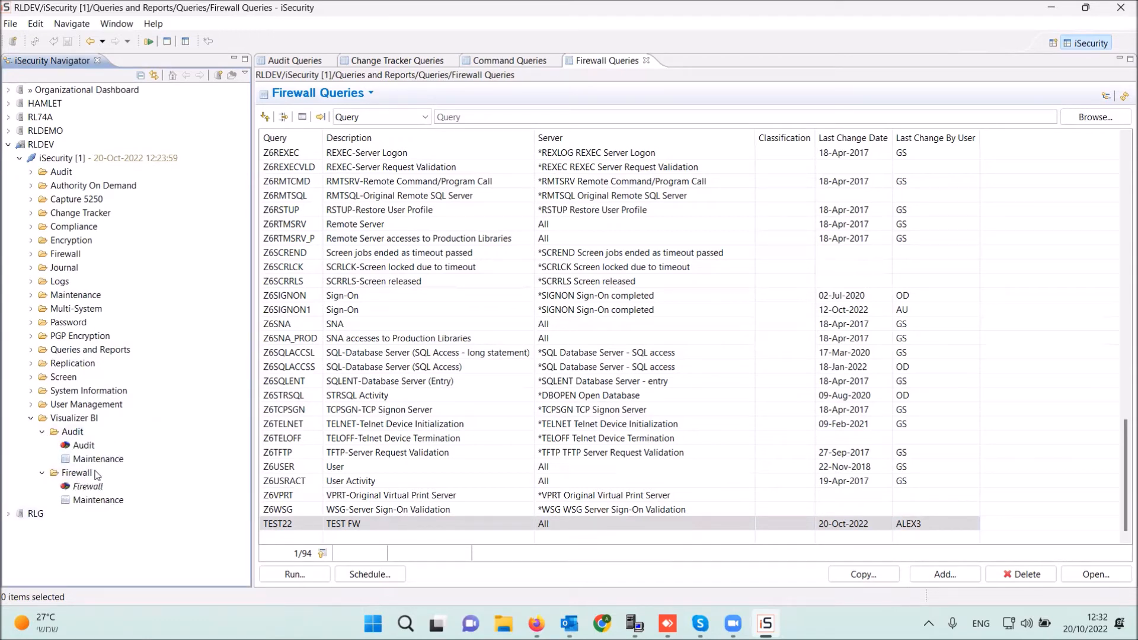
left_click(31, 268)
left_click(32, 269)
double_click(102, 492)
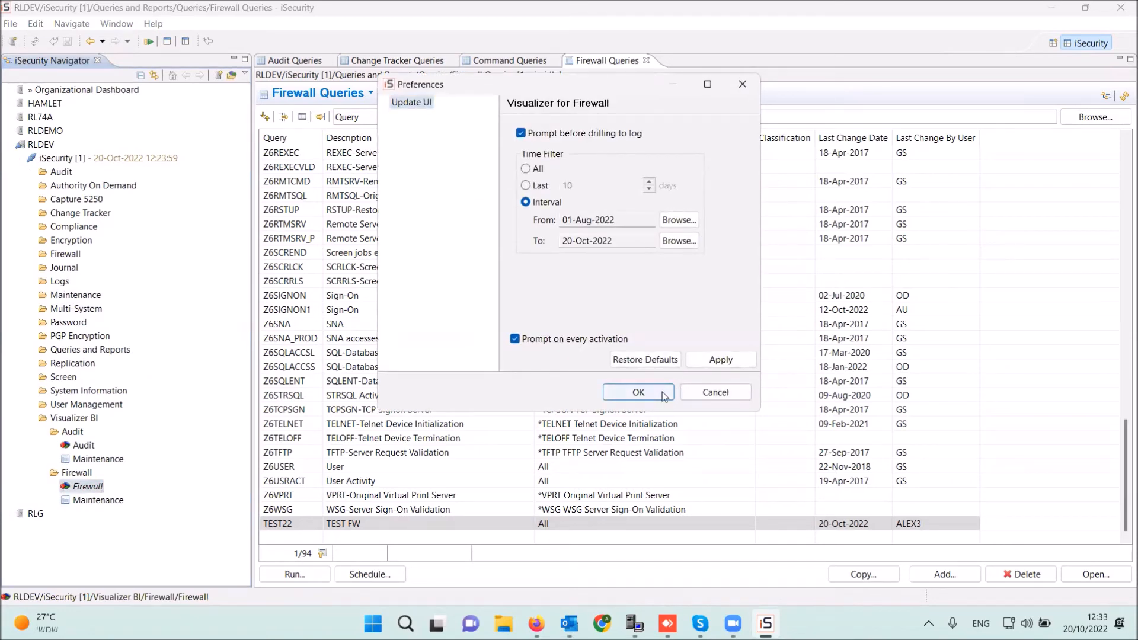
left_click(662, 393)
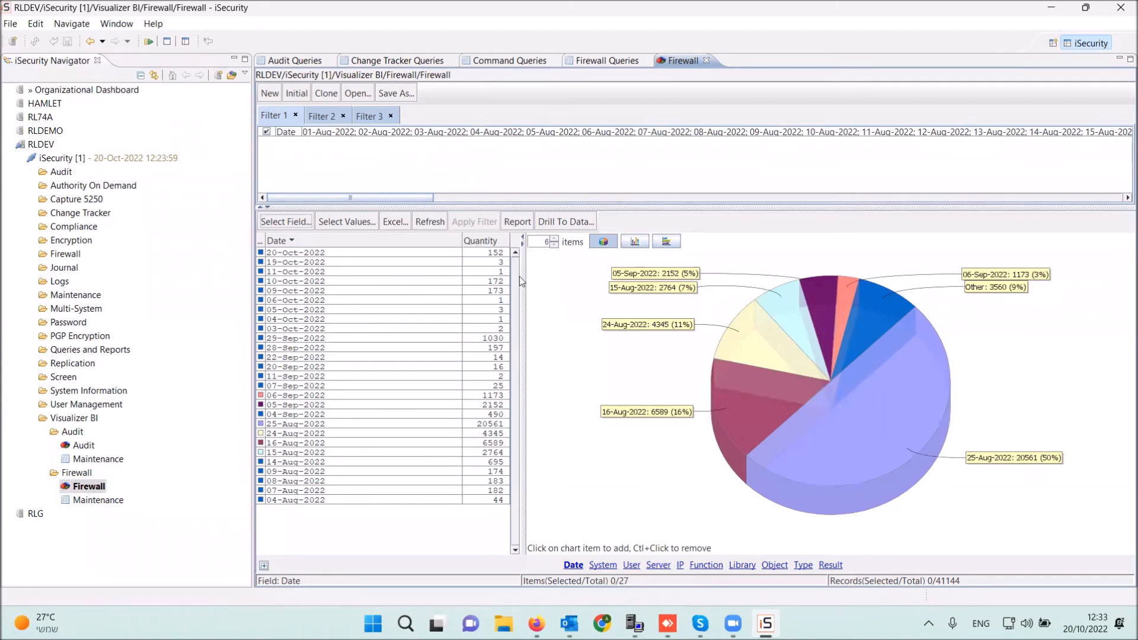
- Break the Firewall counts down by server sorted by quantity, filter to DBOPEN, and generate an HTML report
left_click(485, 242)
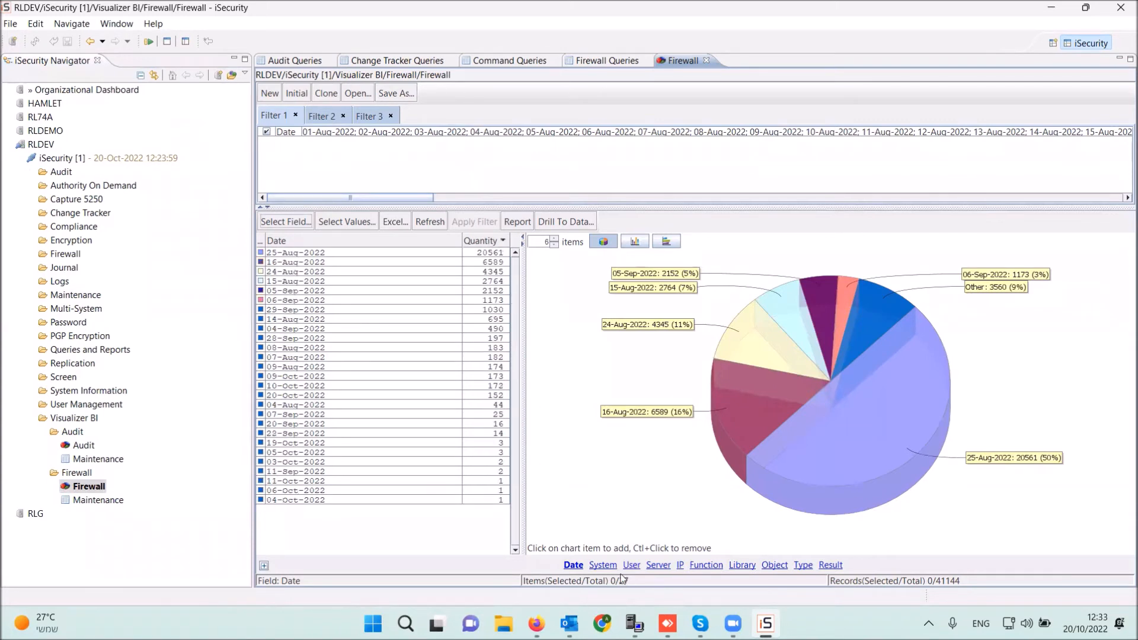
left_click(658, 565)
left_click(485, 241)
left_click(486, 241)
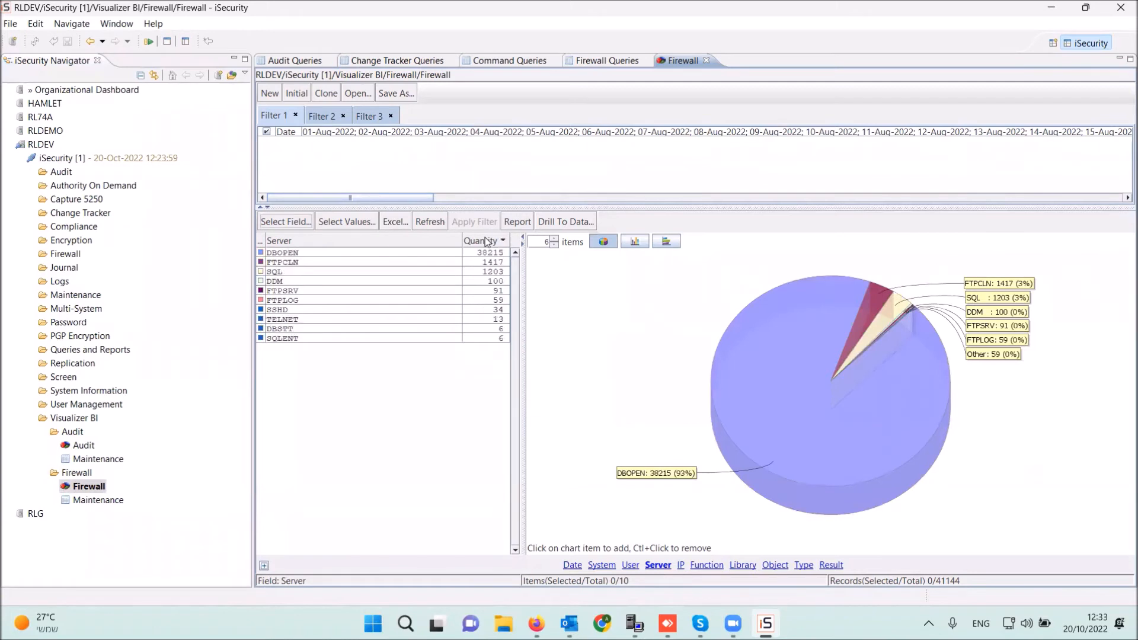
left_click(325, 254)
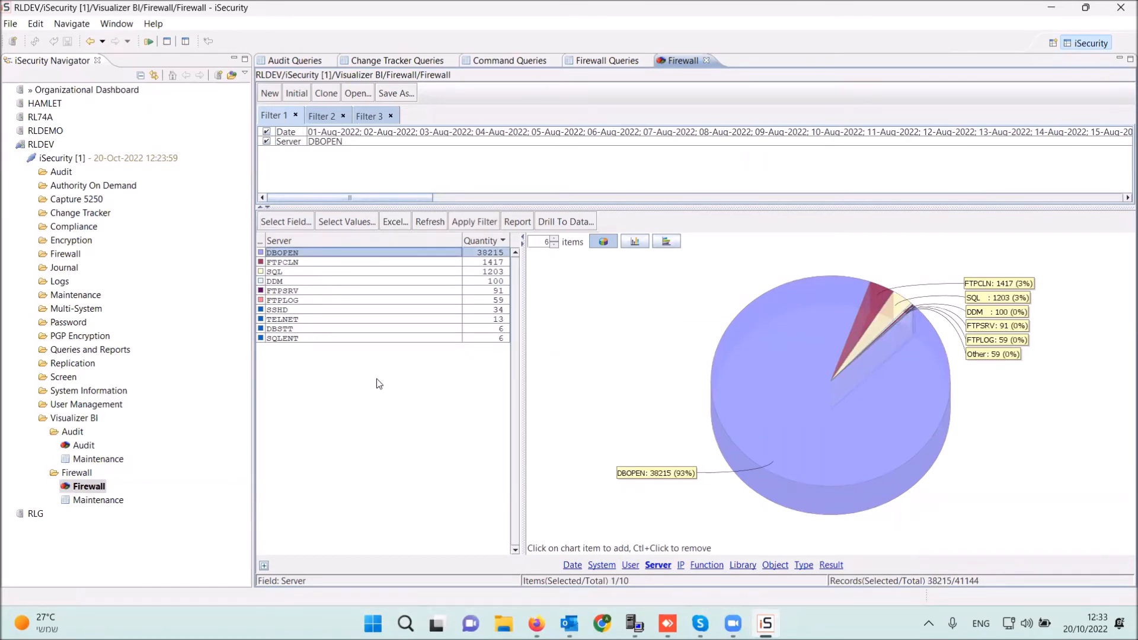
left_click(526, 223)
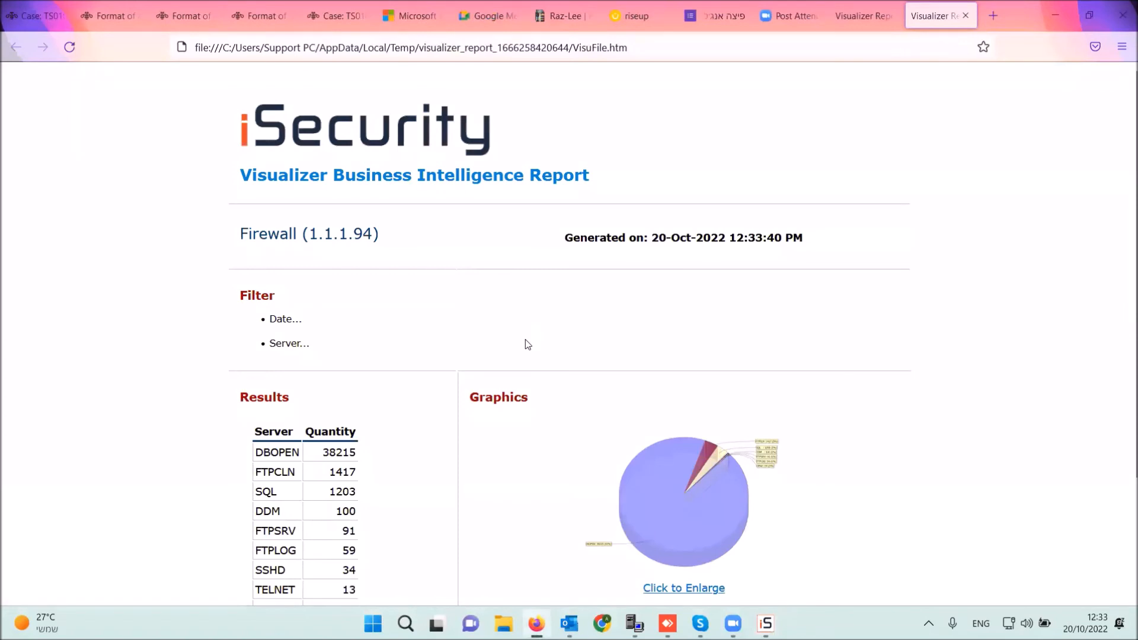
scroll(533, 356, "down", 3)
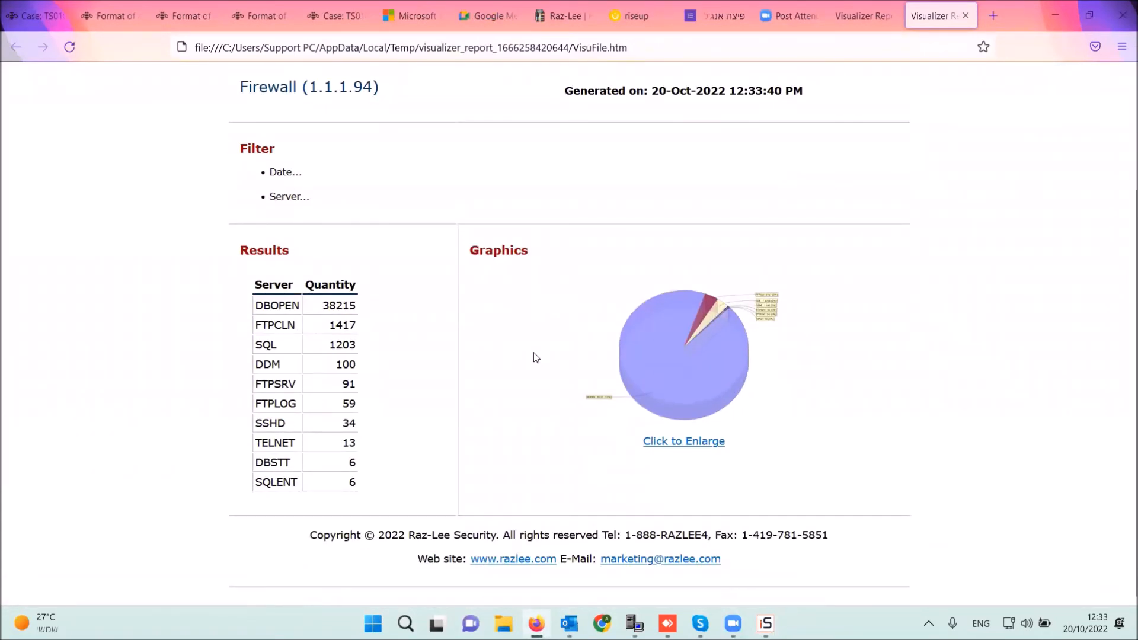
scroll(534, 356, "up", 3)
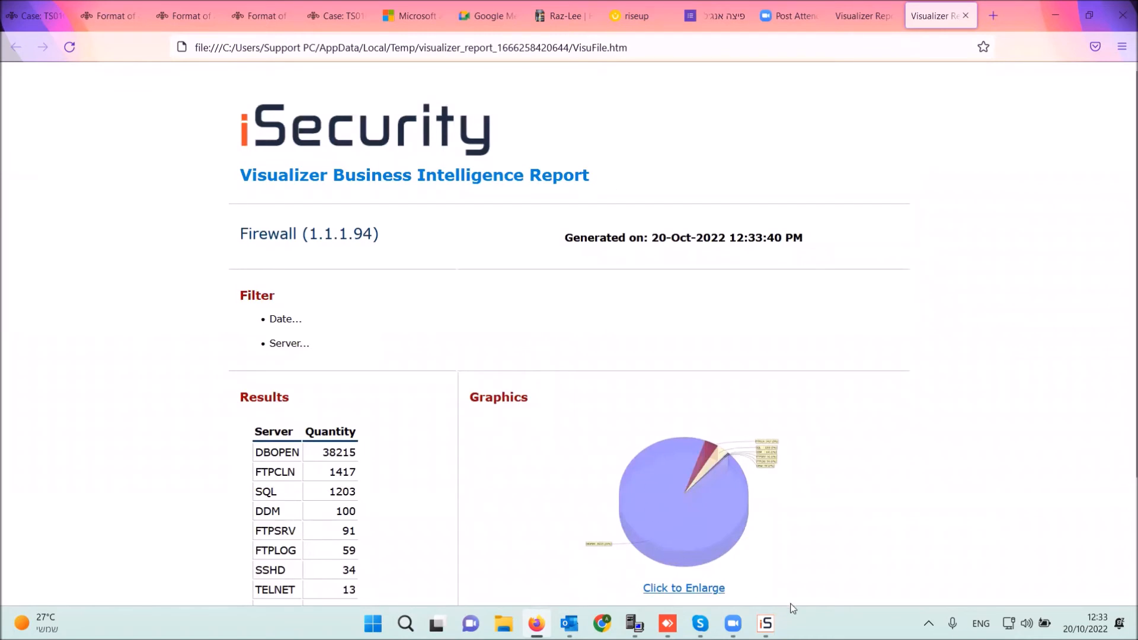
left_click(764, 551)
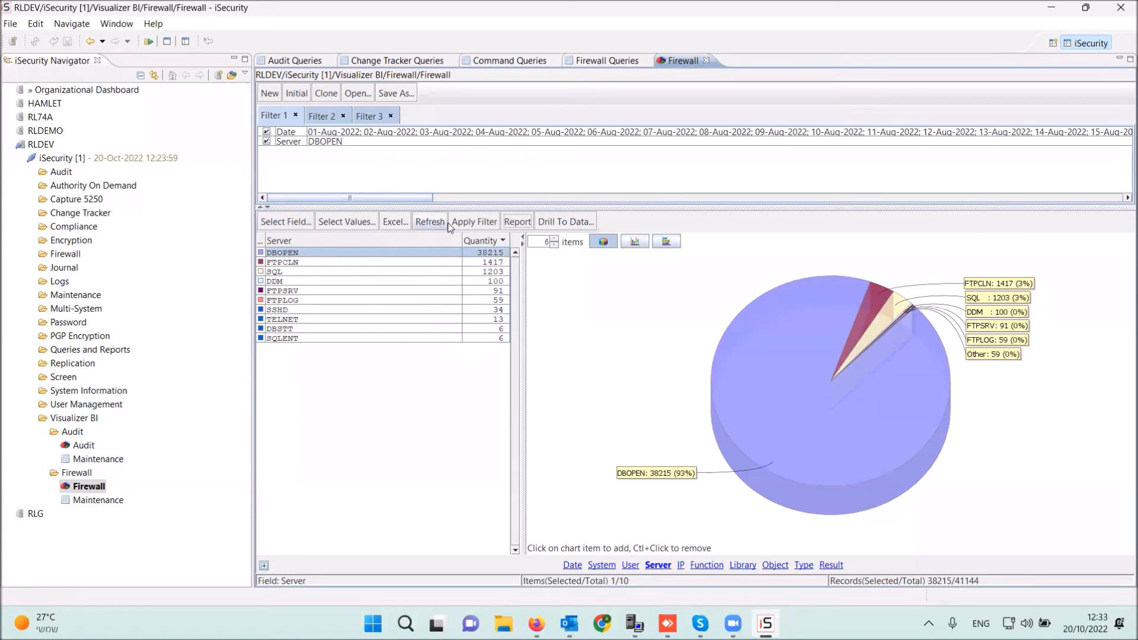
- Drill down to the 10 rejected Open Database firewall log entries and open the first one
left_click(552, 221)
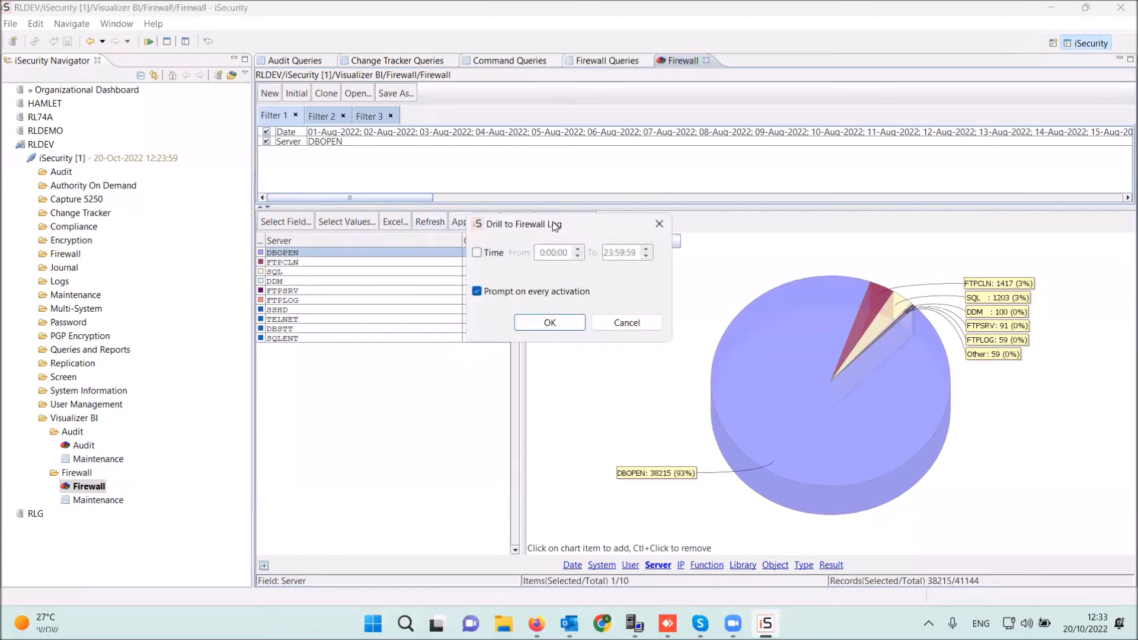
left_click(550, 324)
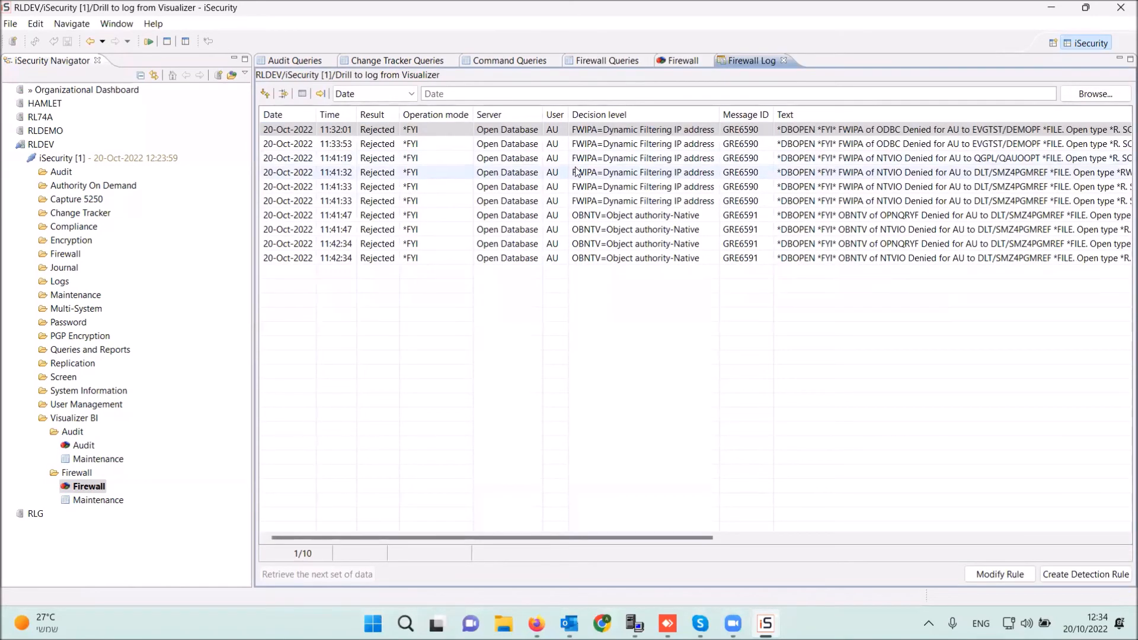
double_click(405, 129)
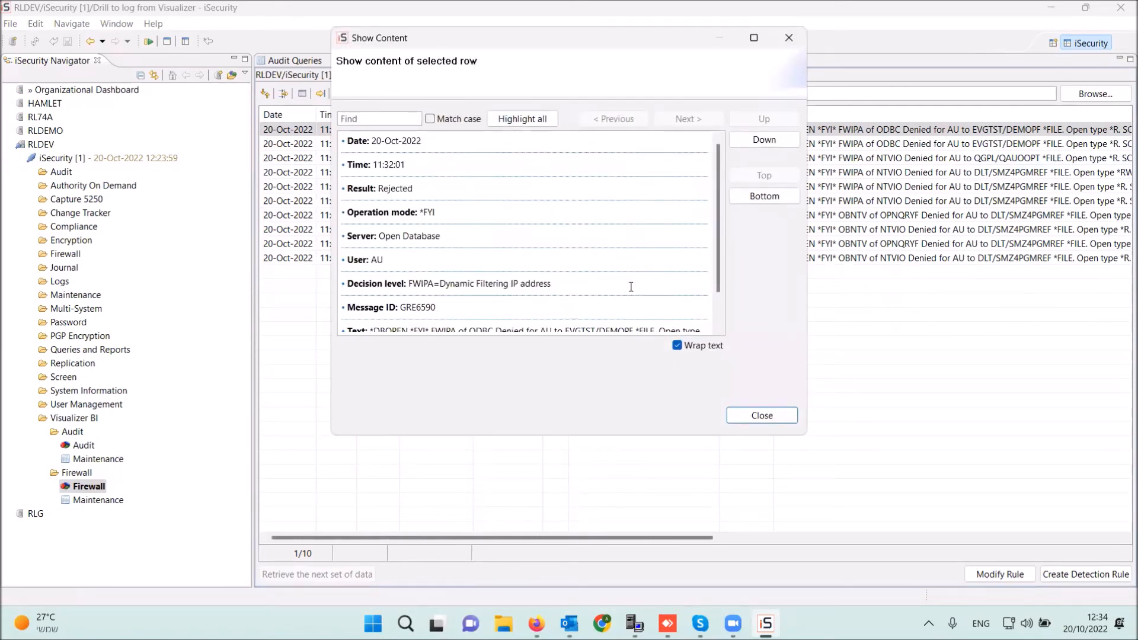
- Review the log entry's details, close them, and launch the Audit visualizer
scroll(719, 292, "down", 1)
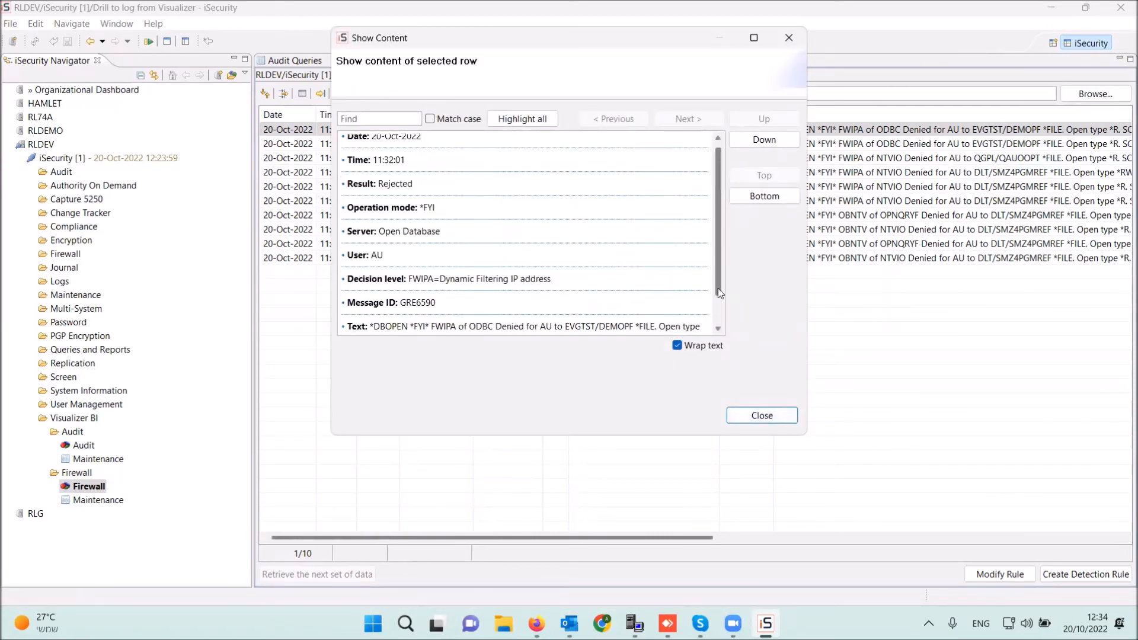
scroll(719, 293, "down", 2)
left_click(762, 415)
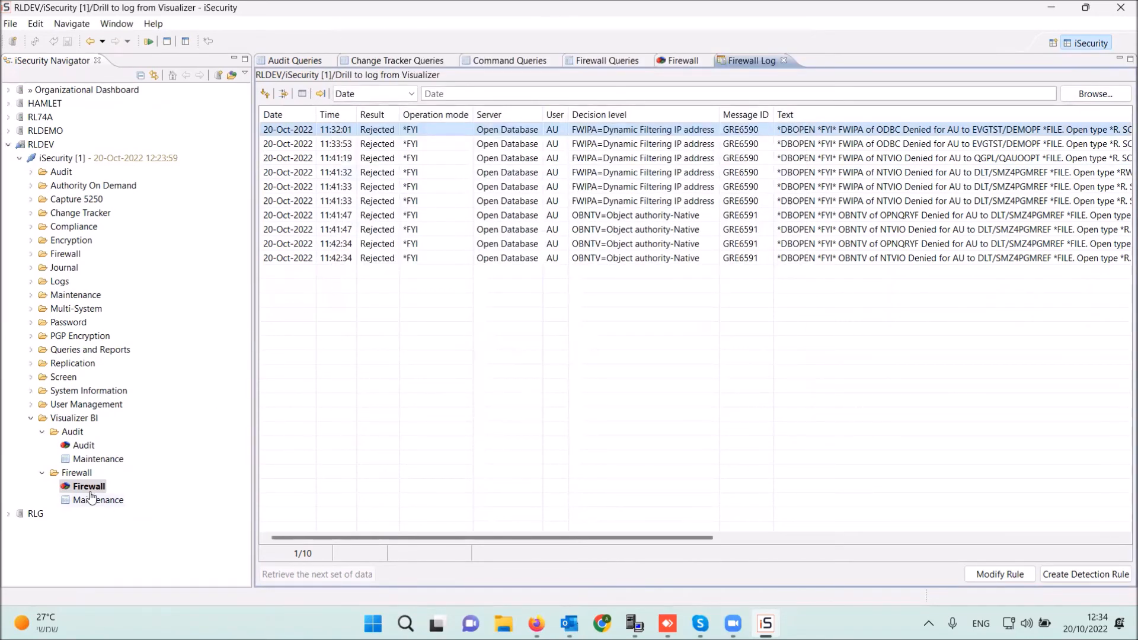
double_click(83, 446)
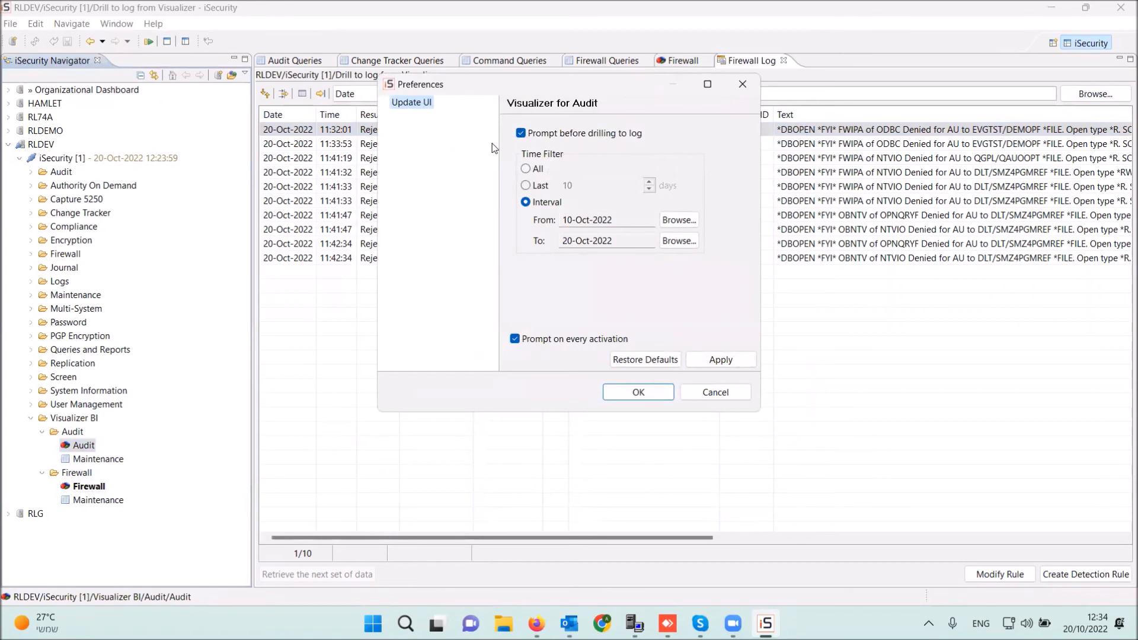
- Load Audit data for 10–20 Oct 2022 and create an HTML report of counts by date, led by 13-Oct-2022
left_click(654, 396)
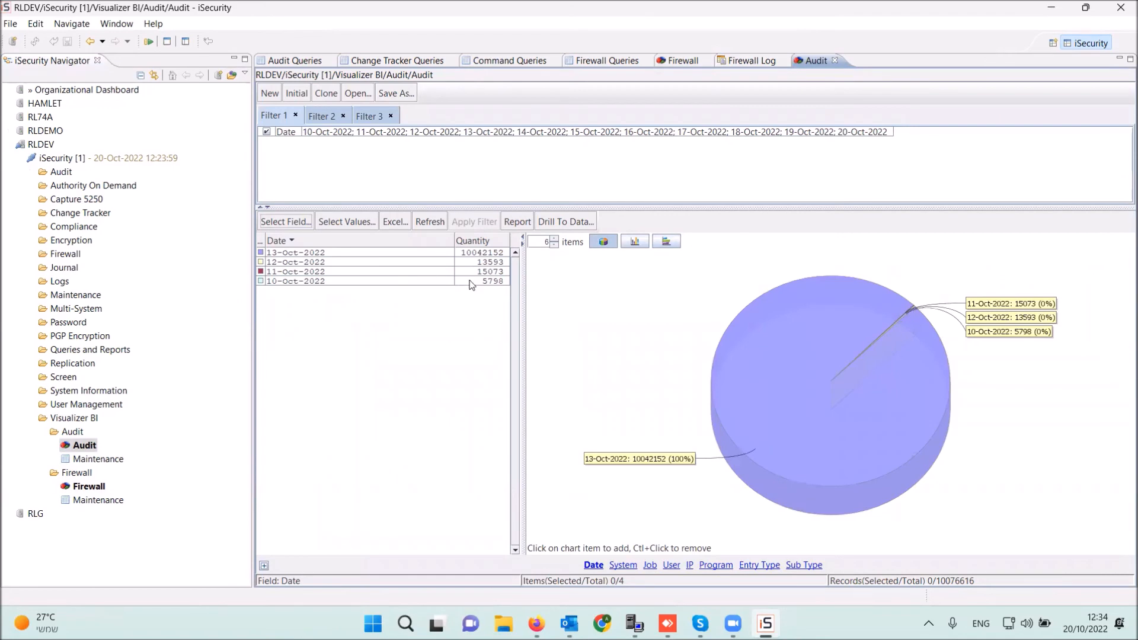
left_click(518, 222)
scroll(528, 369, "down", 1)
scroll(528, 369, "up", 1)
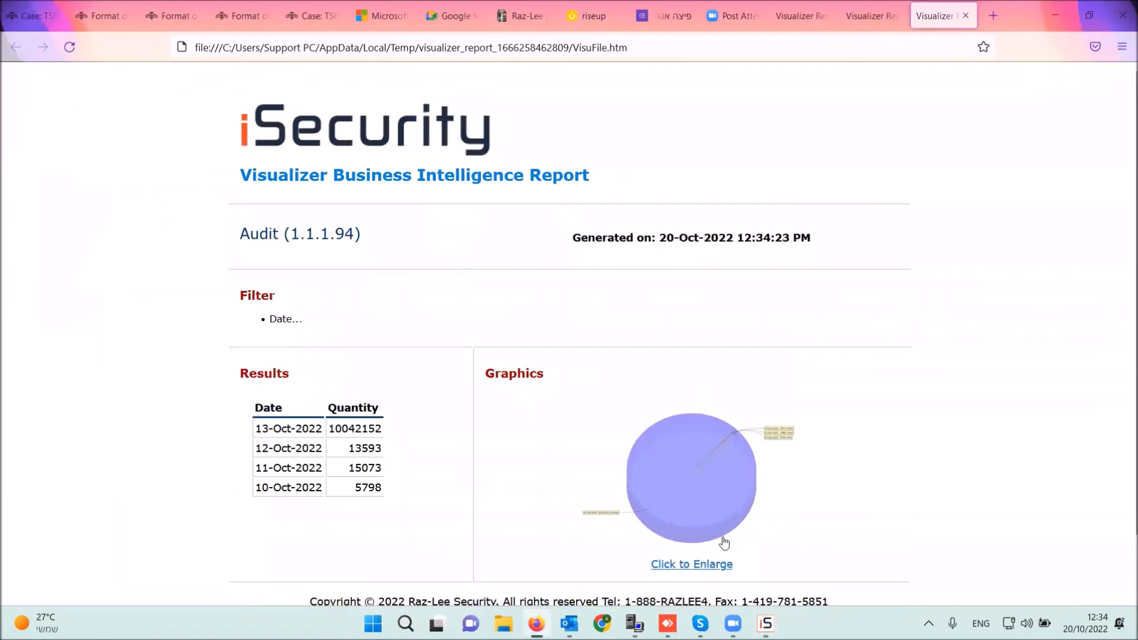
left_click(765, 623)
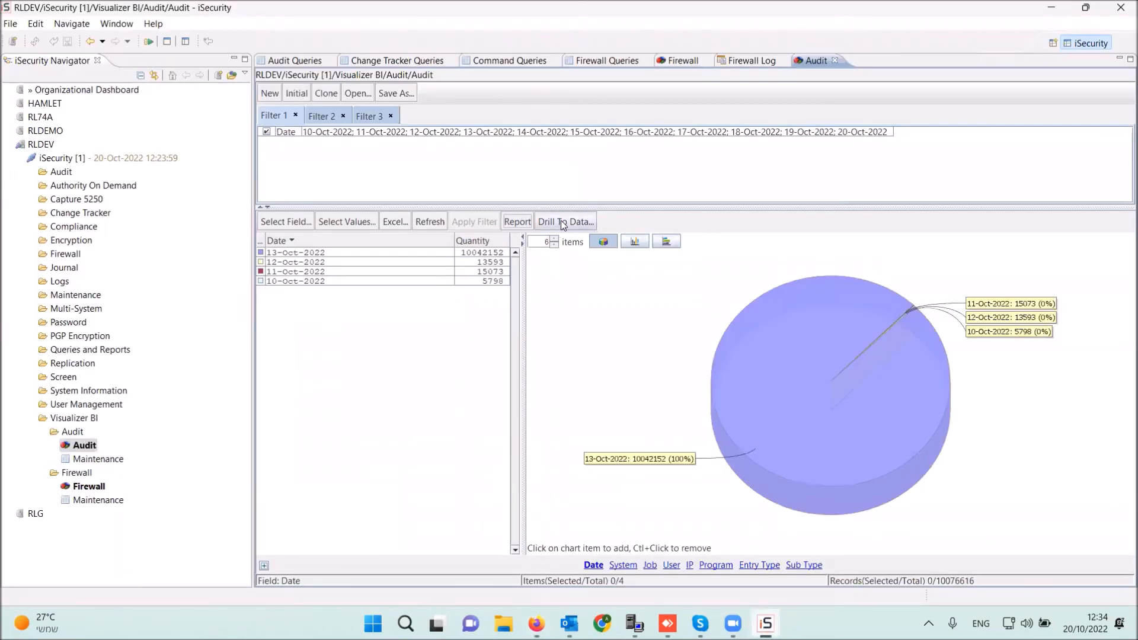
- Filter the Audit data to 13-Oct-2022 and job QP0ZSPWT, with jobs sorted by quantity
left_click(371, 255)
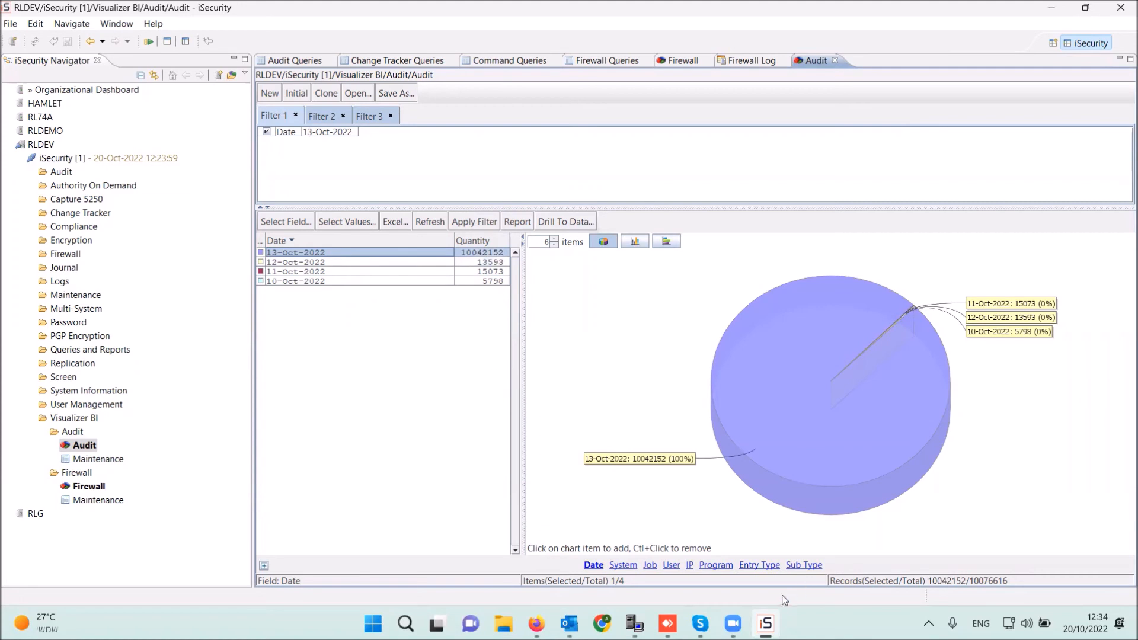
left_click(650, 565)
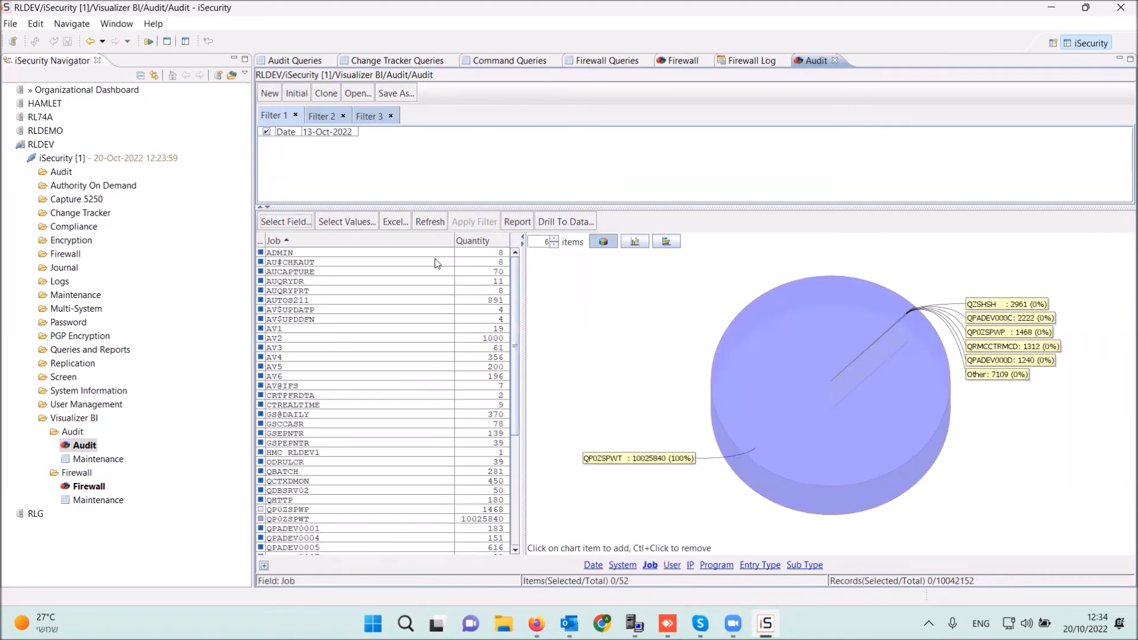
left_click(478, 242)
left_click(482, 244)
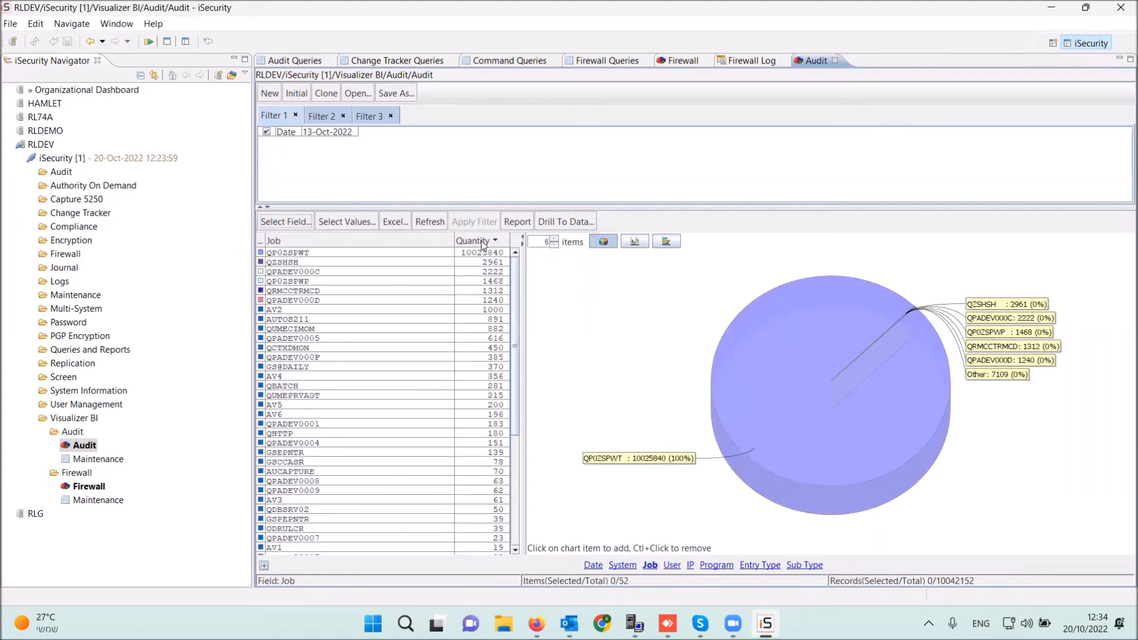
left_click(328, 250)
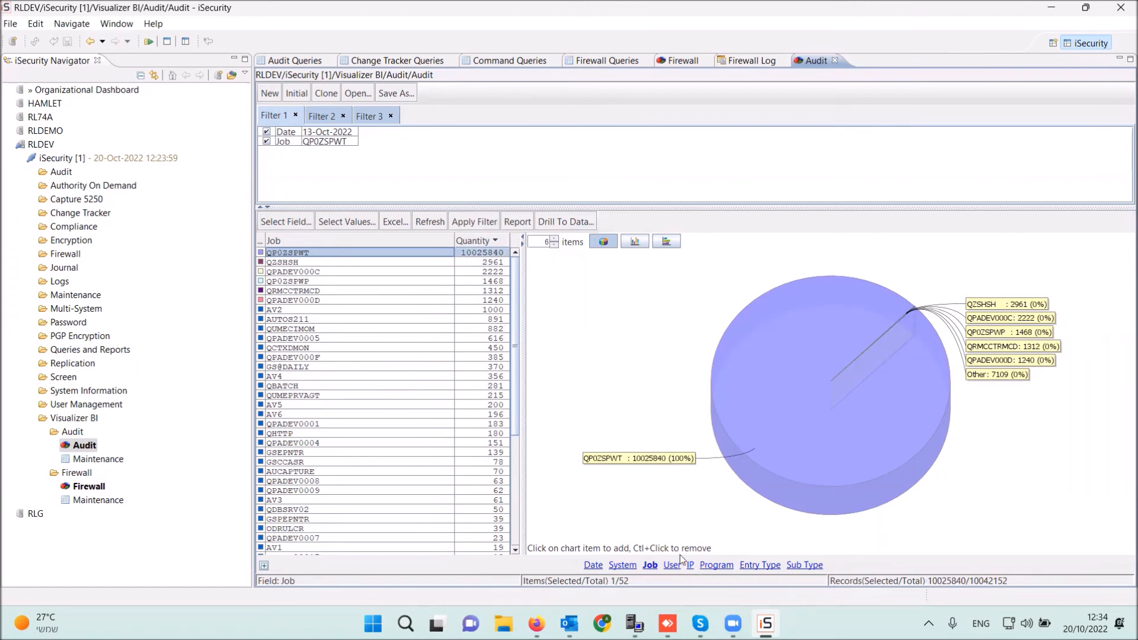
left_click(691, 567)
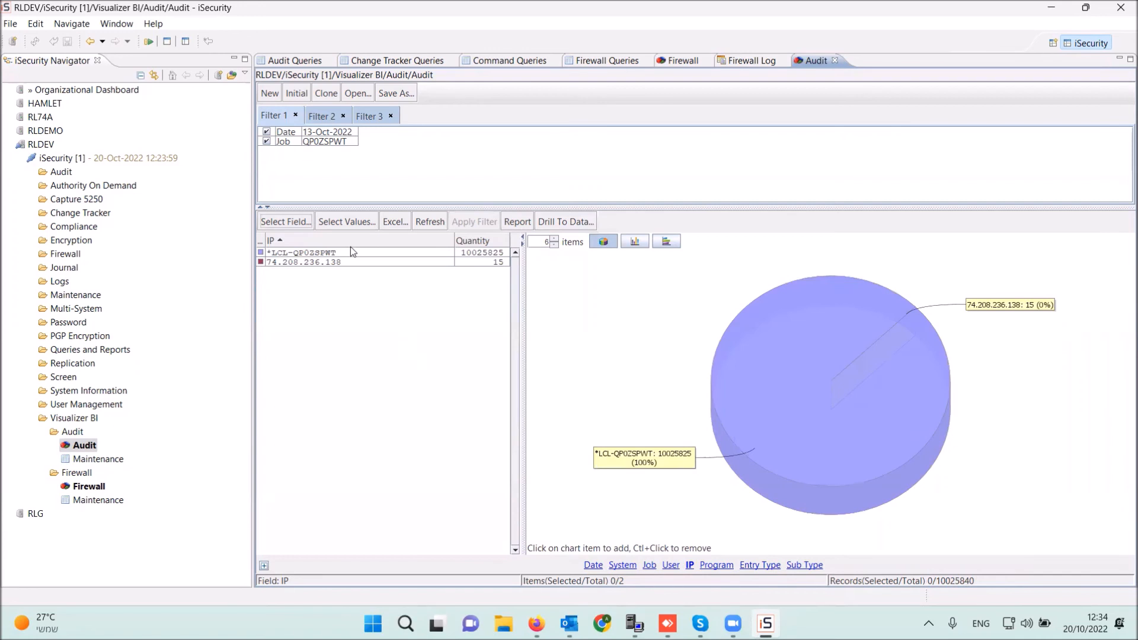
left_click(357, 262)
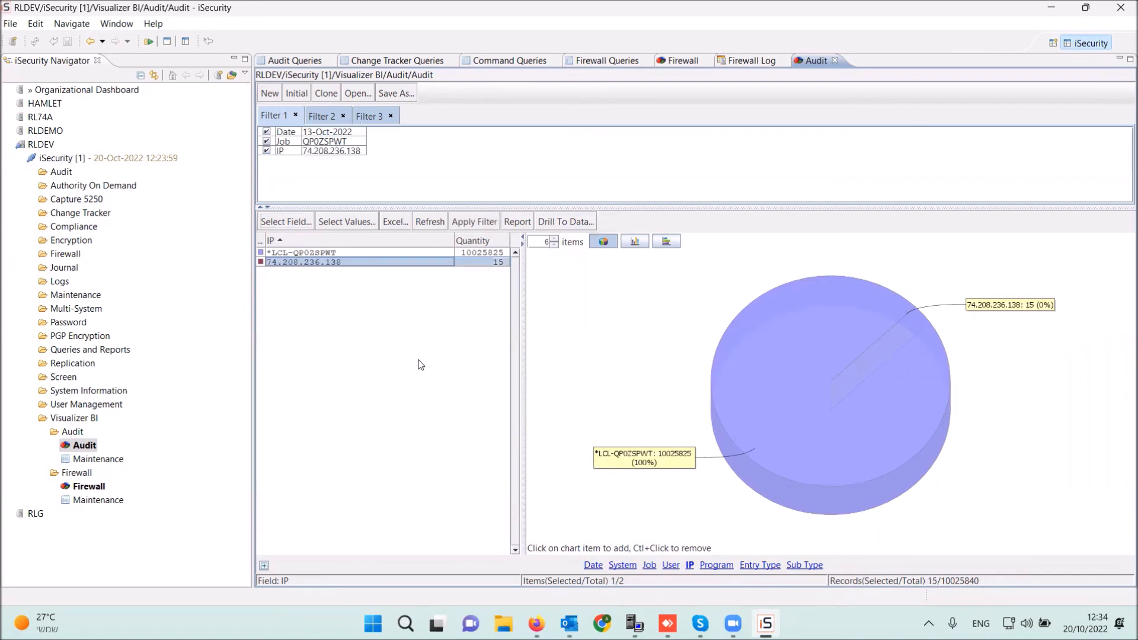
left_click(720, 568)
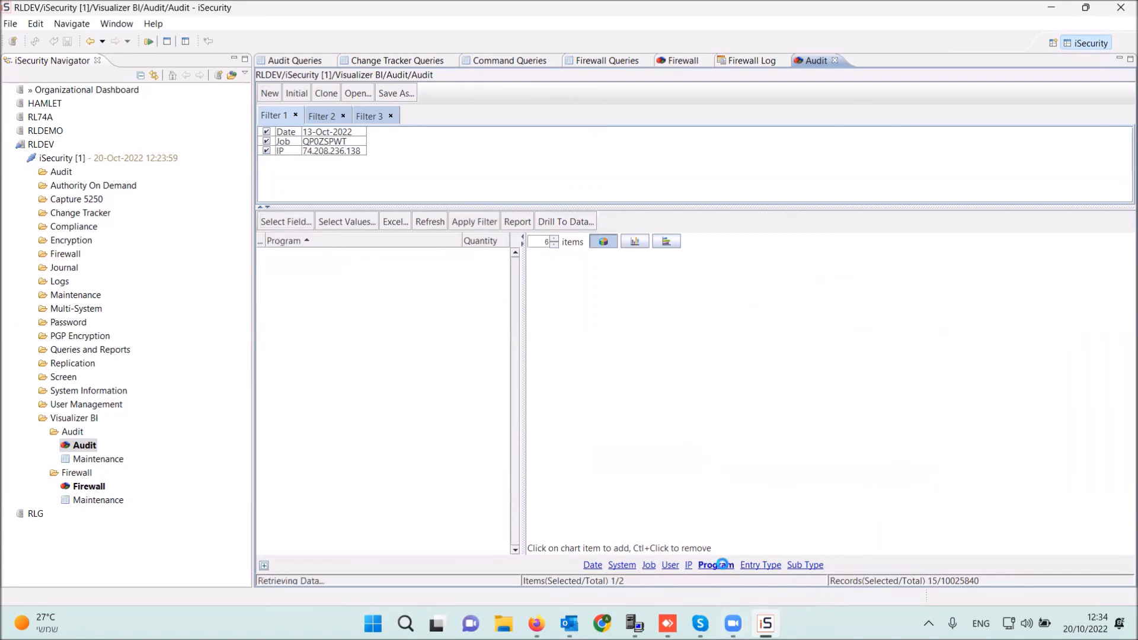
left_click(521, 226)
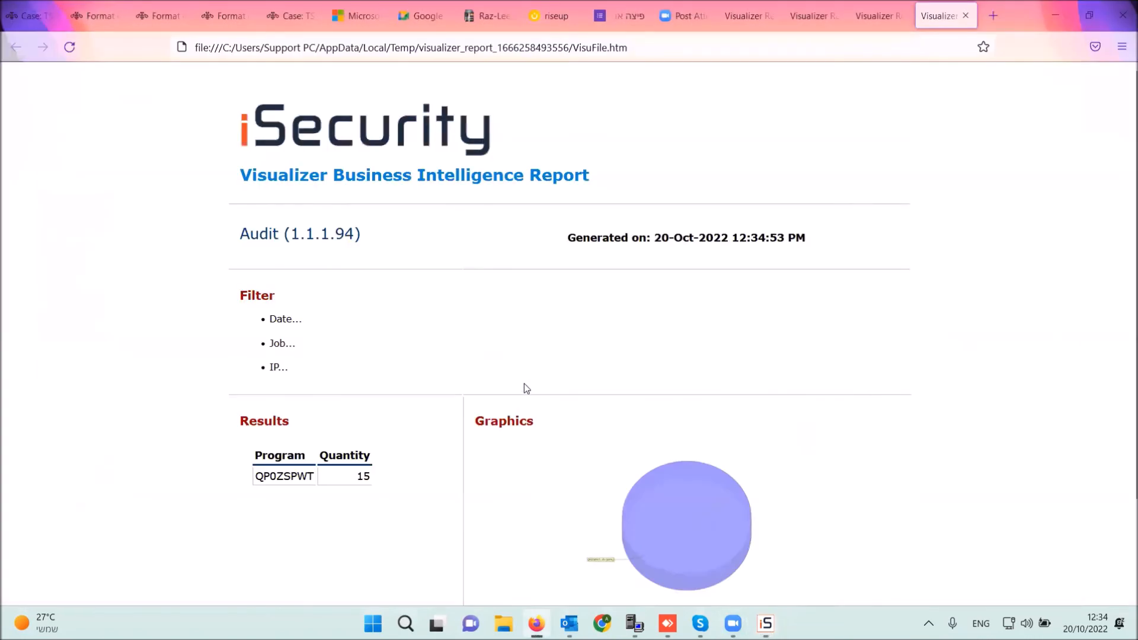
- Check the Audit report showing program QP0ZSPWT with quantity 15, then go back to iSecurity
scroll(525, 384, "down", 2)
scroll(526, 390, "up", 2)
right_click(556, 325)
left_click(495, 292)
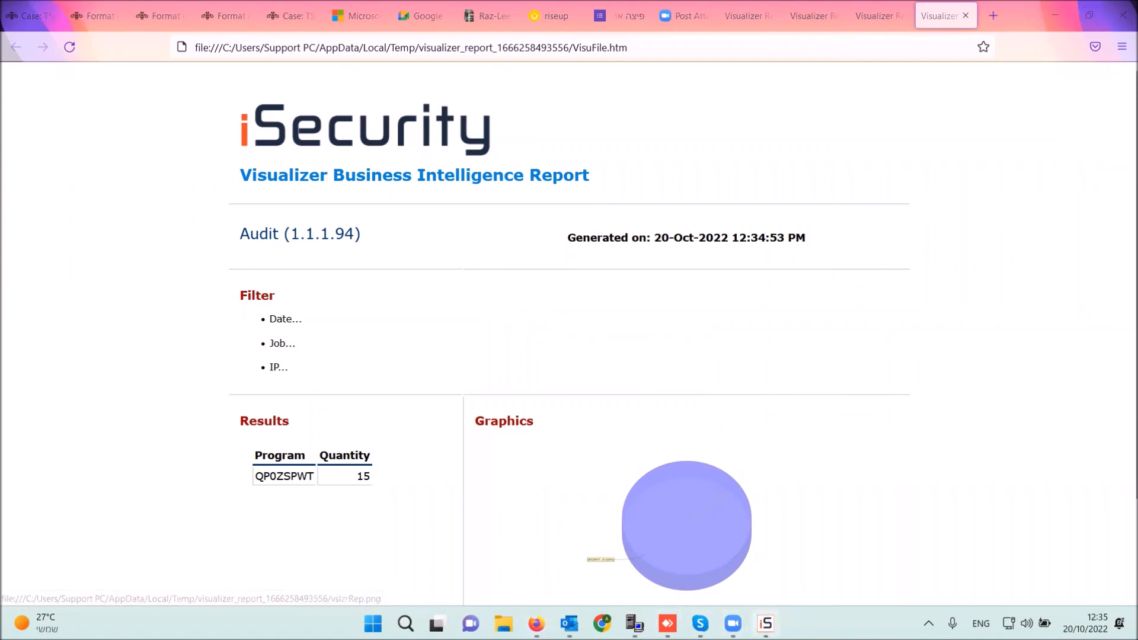
left_click(766, 623)
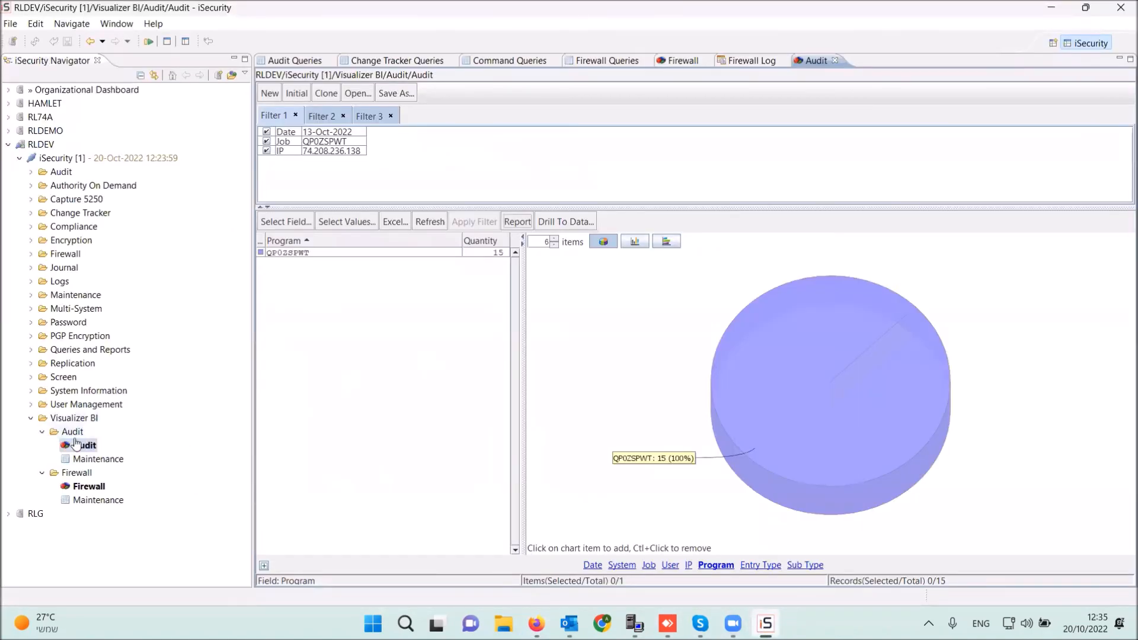
- Export the Firewall visualizer's server table to an Excel file named test11 on the Desktop
double_click(95, 488)
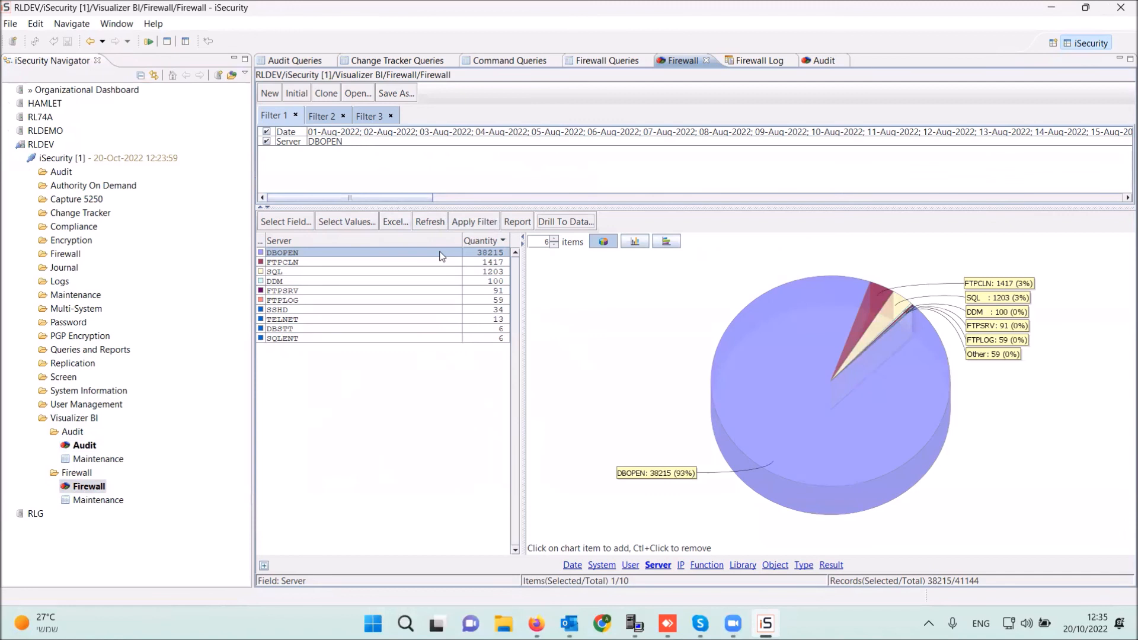
left_click(391, 221)
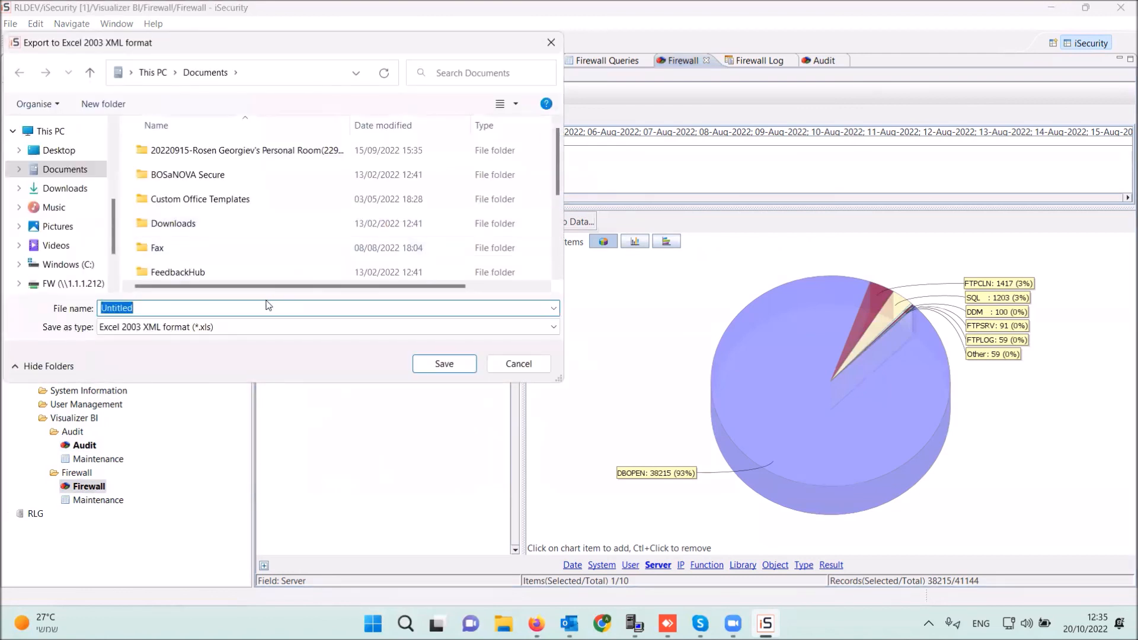
type("test11")
left_click(57, 151)
left_click(444, 364)
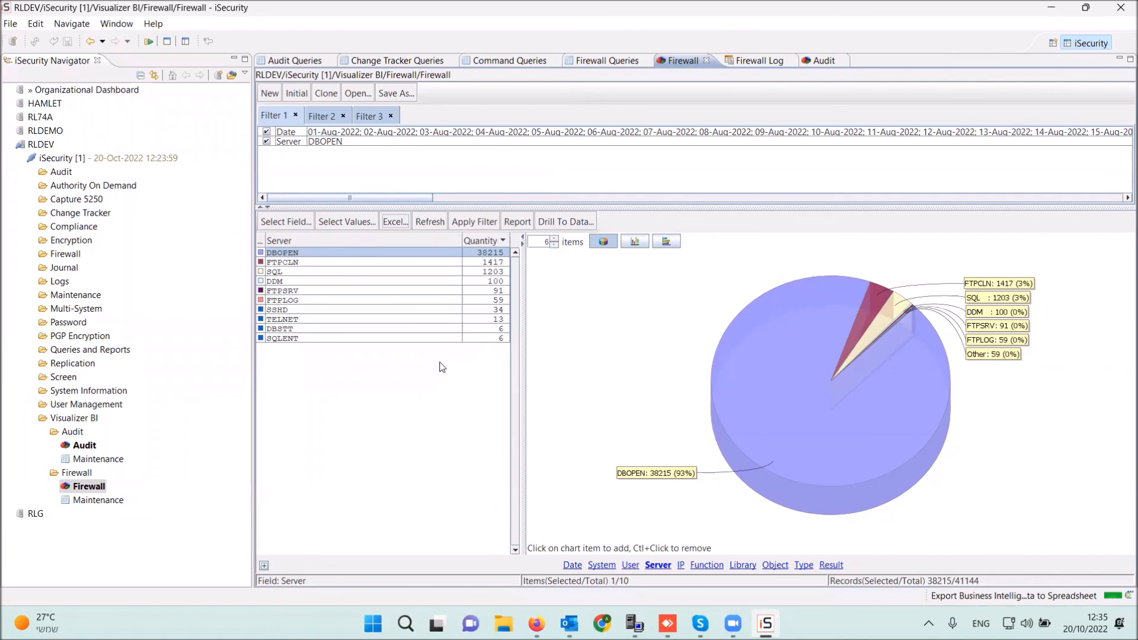
right_click(373, 623)
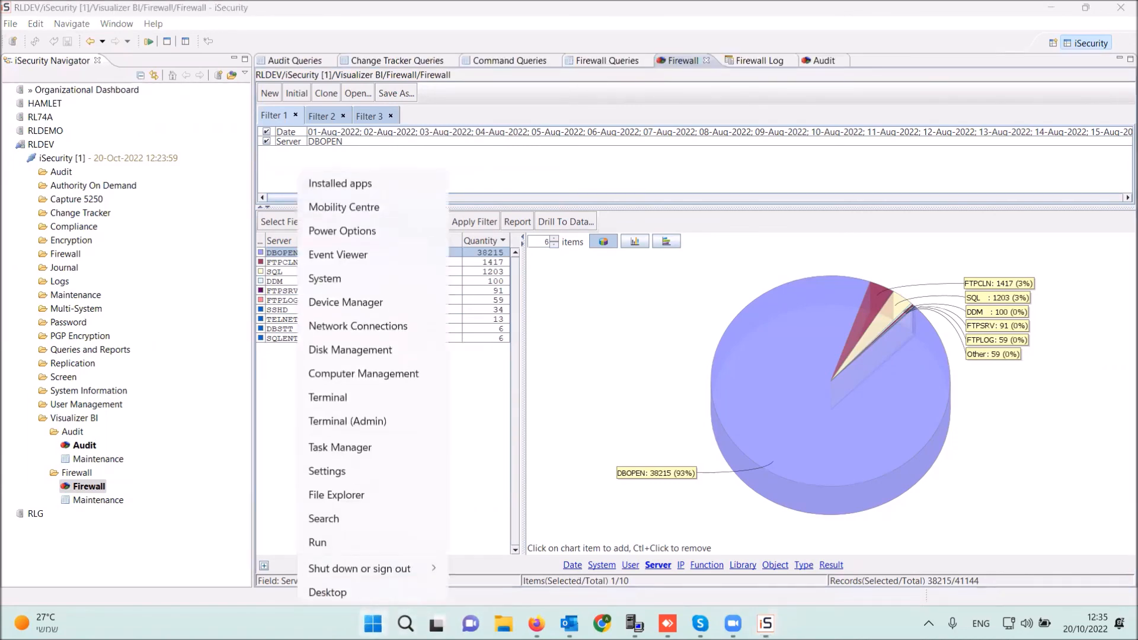
- Open test11 in Excel despite the format warning to confirm DBOPEN 38,215, then return to iSecurity
left_click(357, 591)
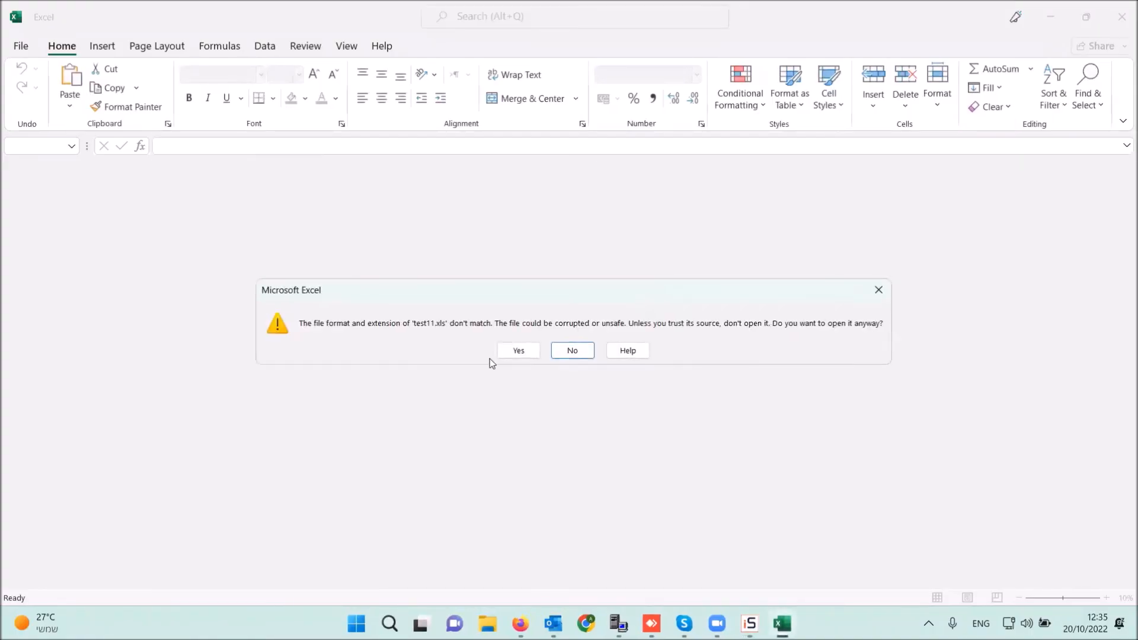
left_click(519, 350)
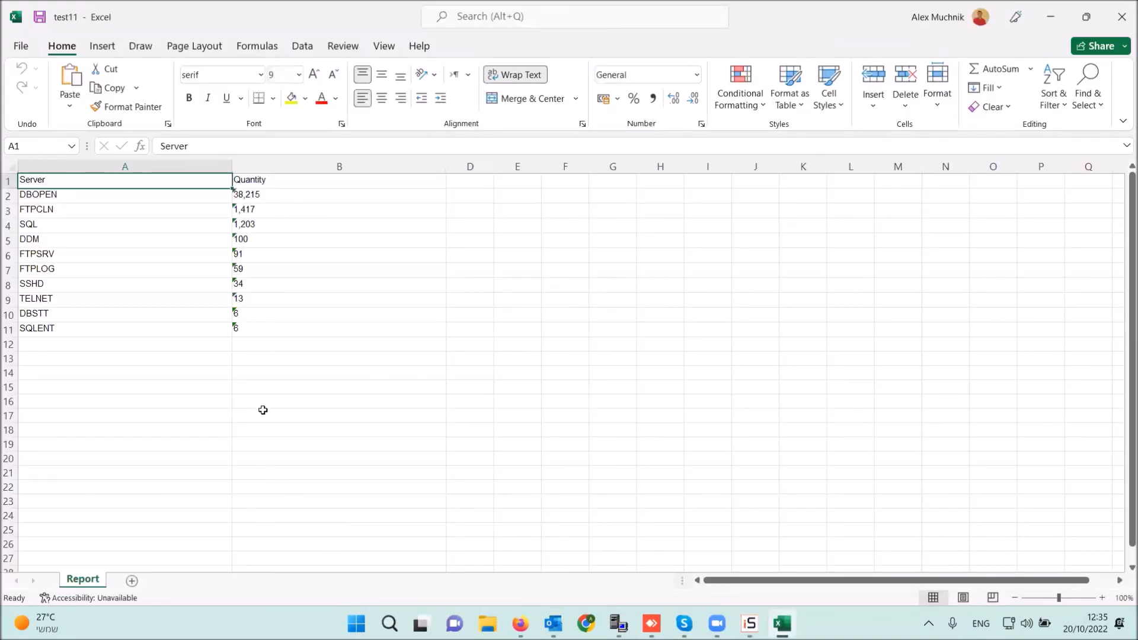
left_click(749, 623)
left_click(750, 624)
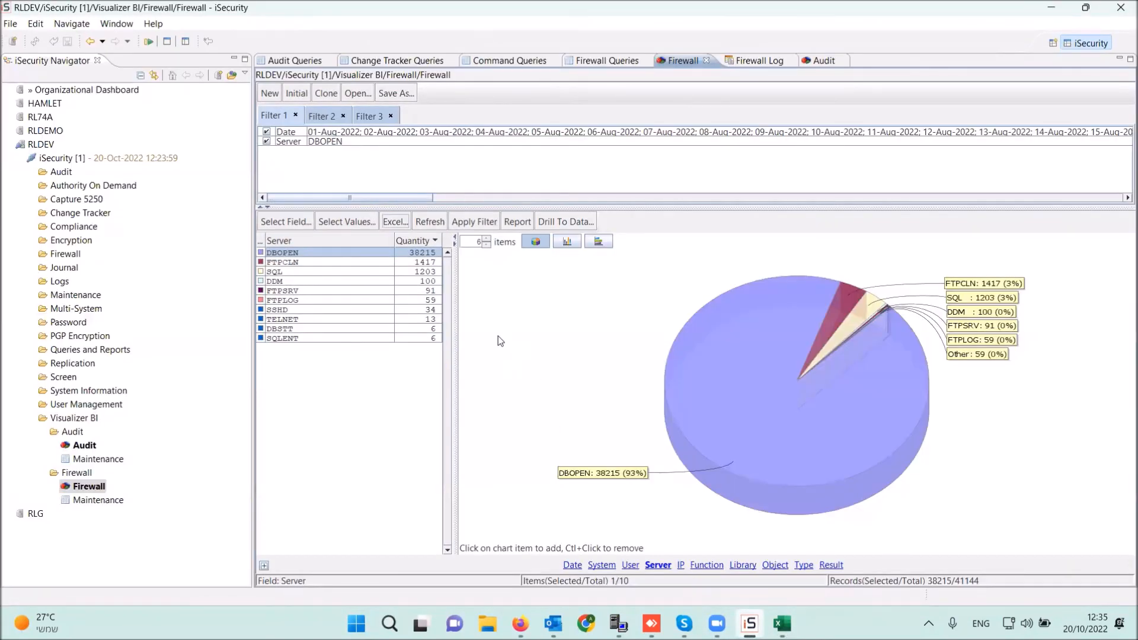